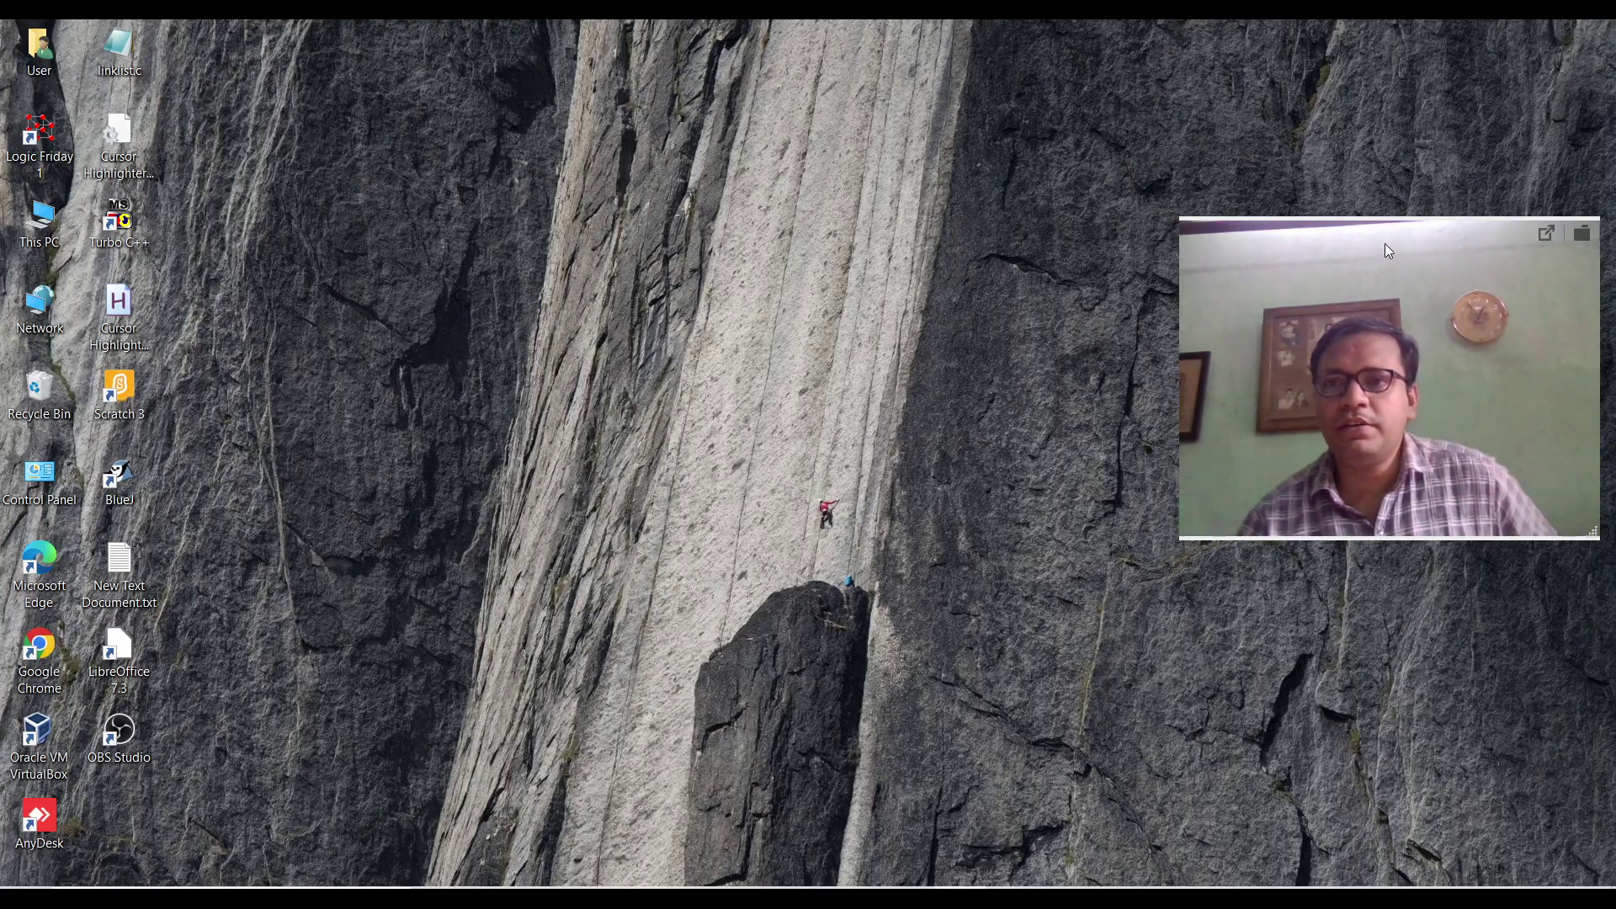
# Drag on the Windows desktop toward the Start menu app list.
pyautogui.moveTo(1384, 244); pyautogui.dragTo(1391, 569)
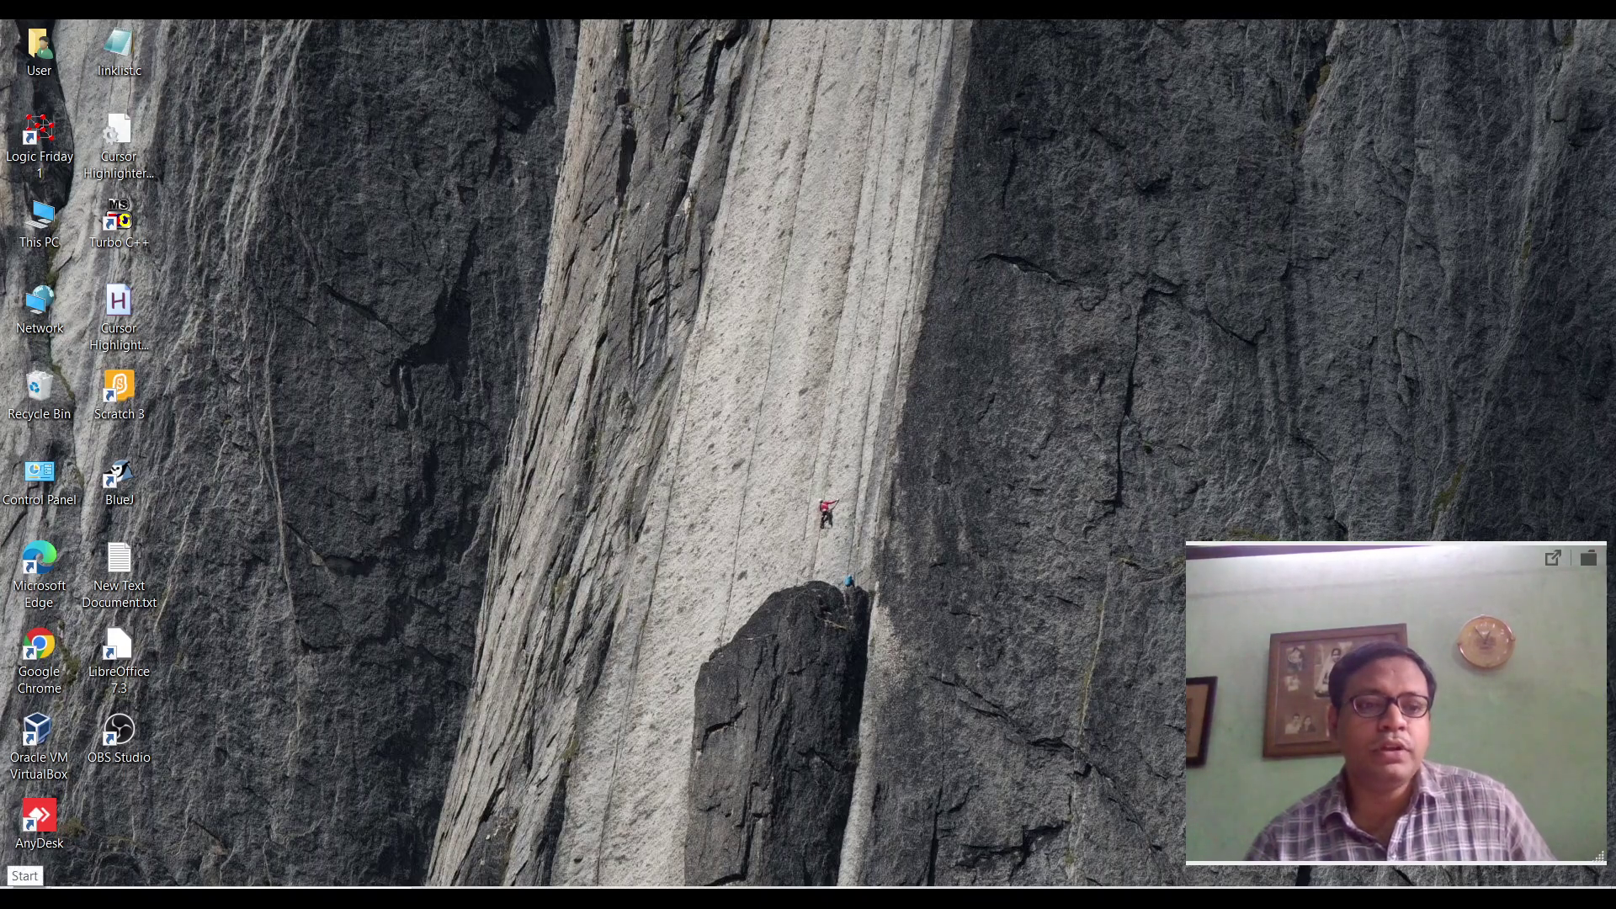
# Launch Microsoft Excel from the Start menu's app list.
pyautogui.click(22, 899)
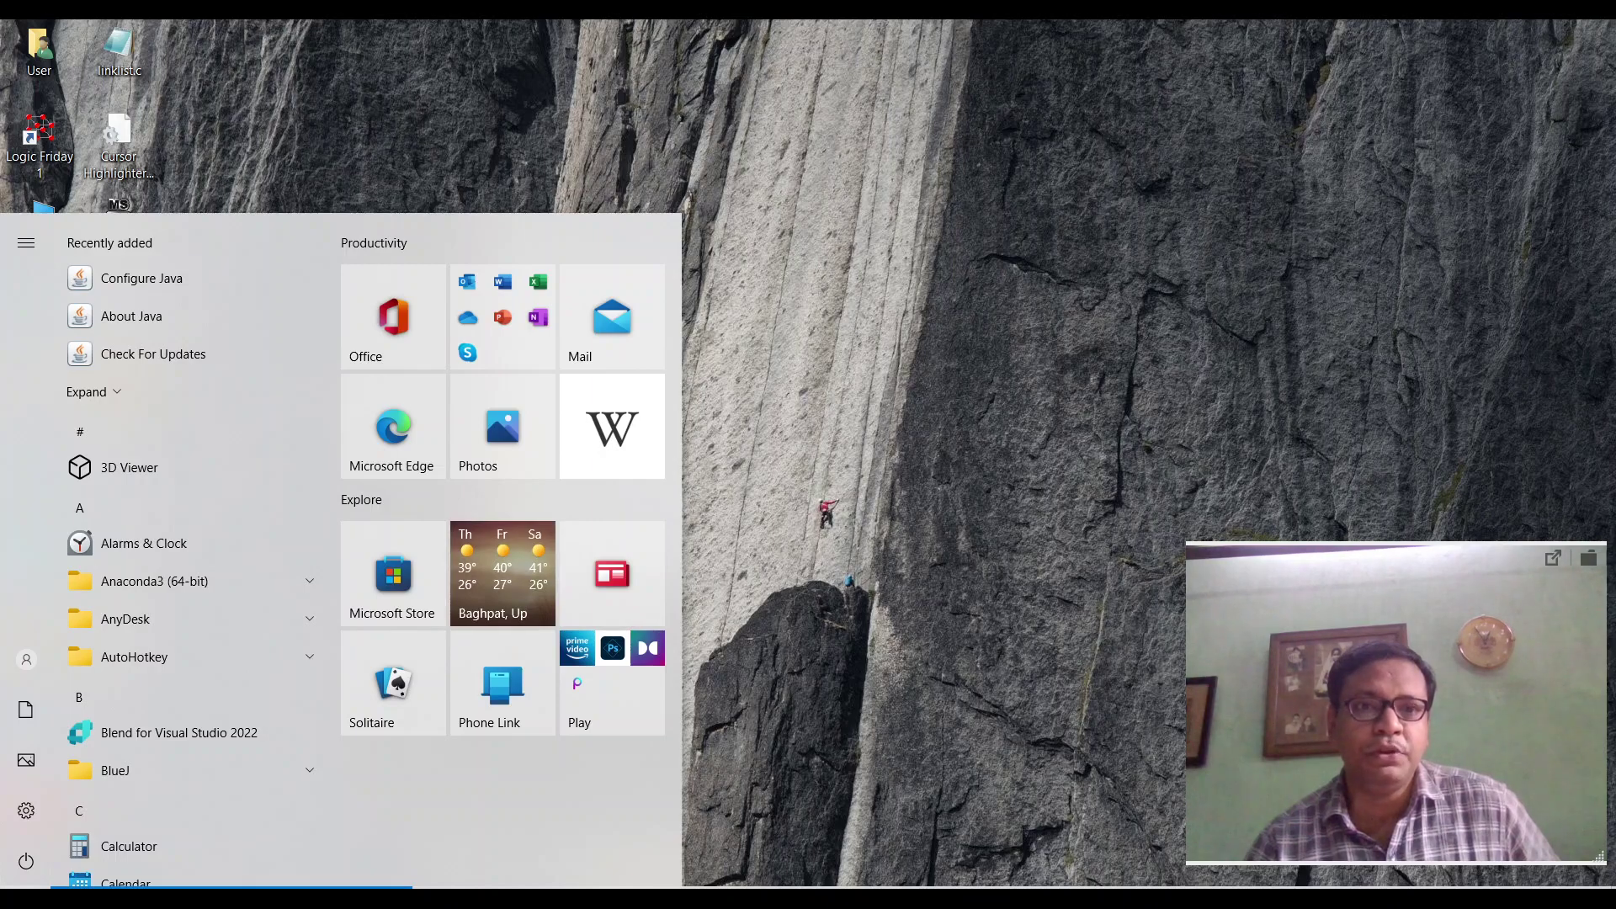
pyautogui.scroll(-2, 145, 785)
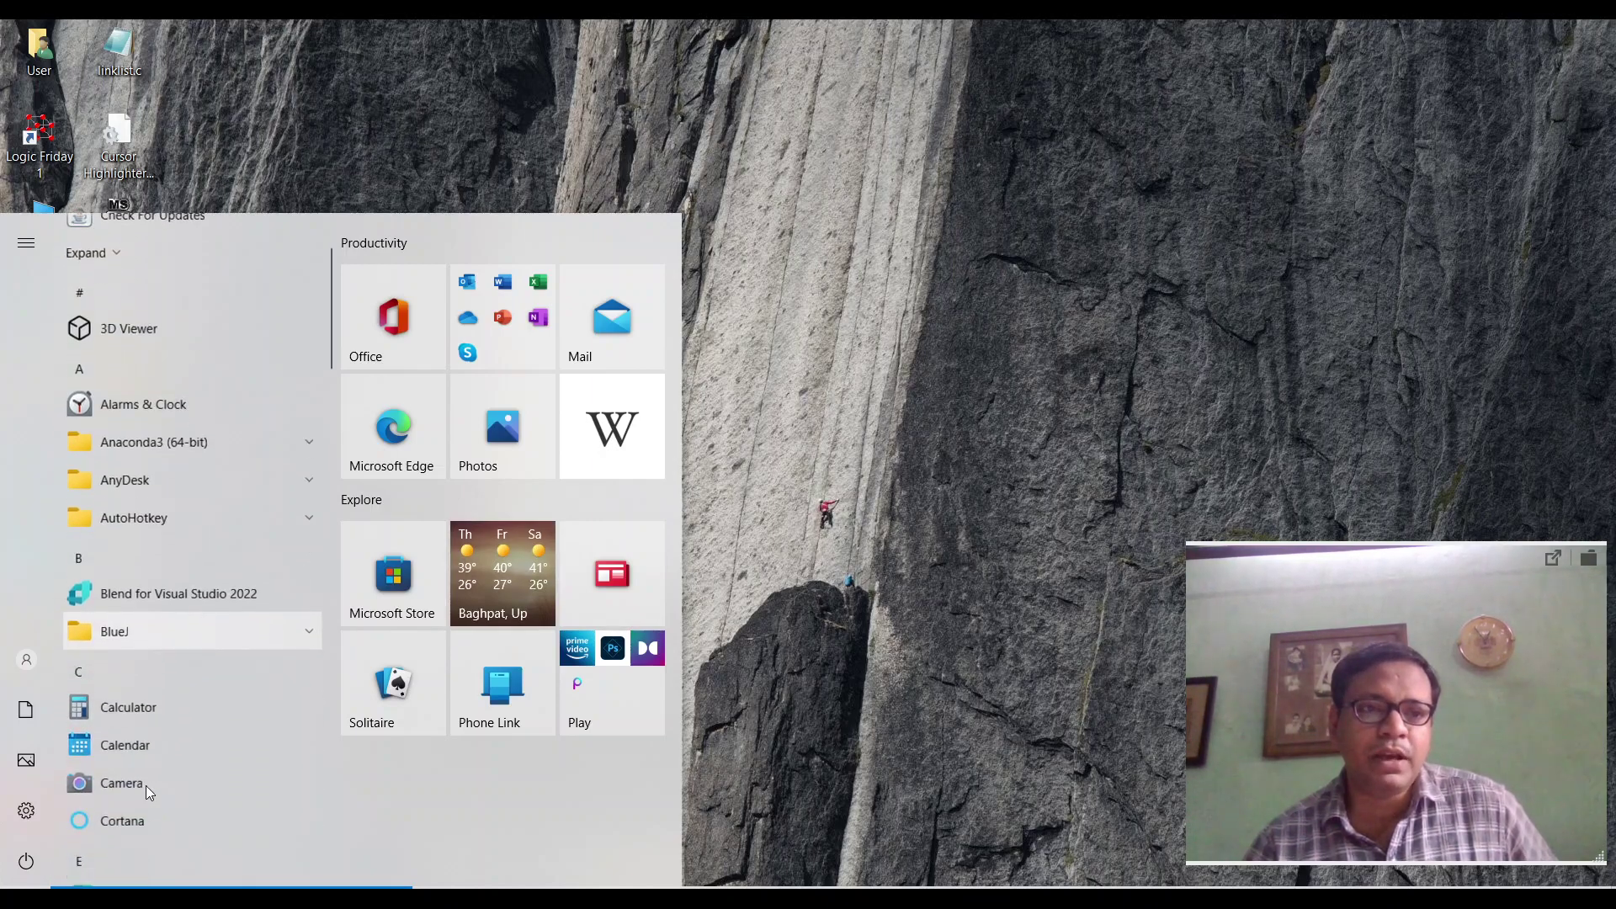
pyautogui.scroll(-1, 146, 785)
pyautogui.scroll(-3, 145, 785)
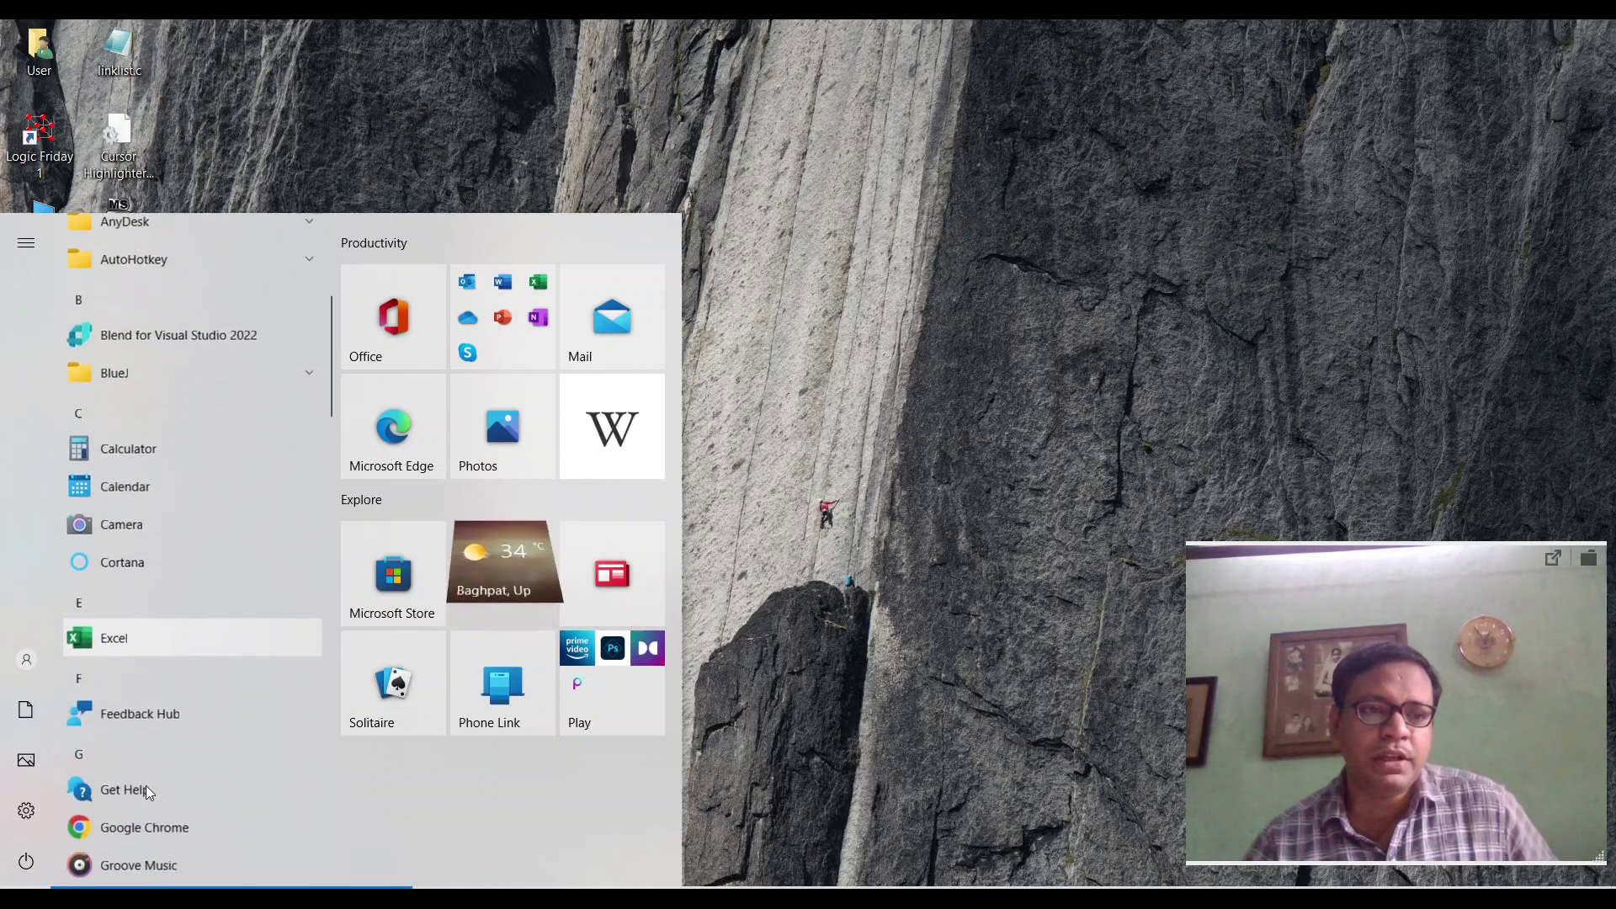
pyautogui.click(146, 636)
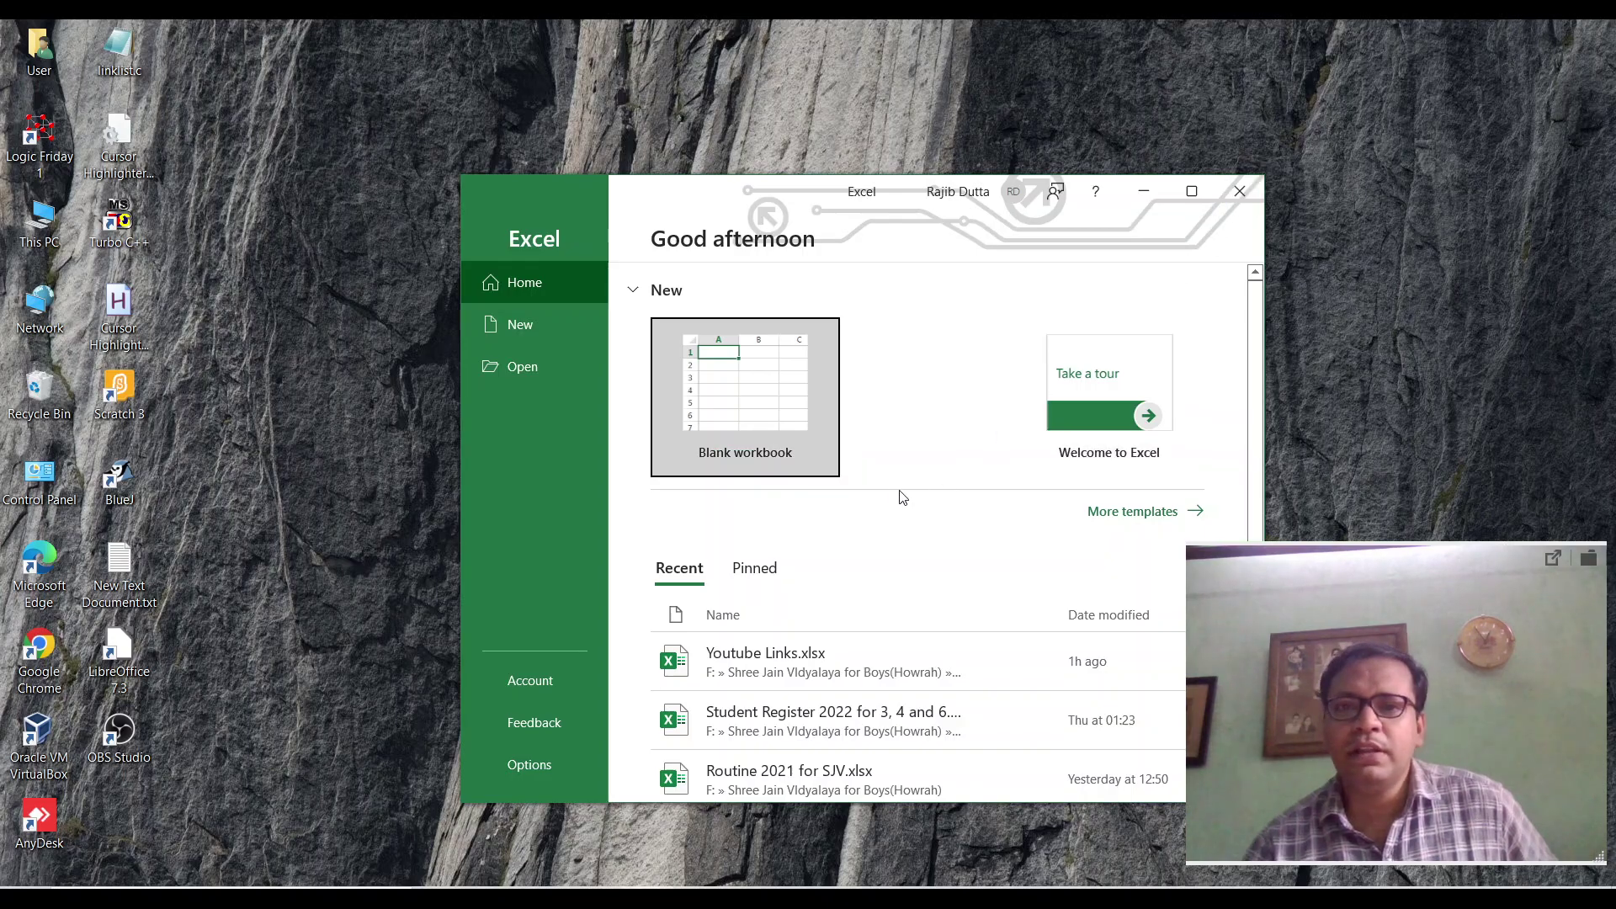
# Create a new blank workbook, Book1, and maximize the Excel window.
pyautogui.click(755, 407)
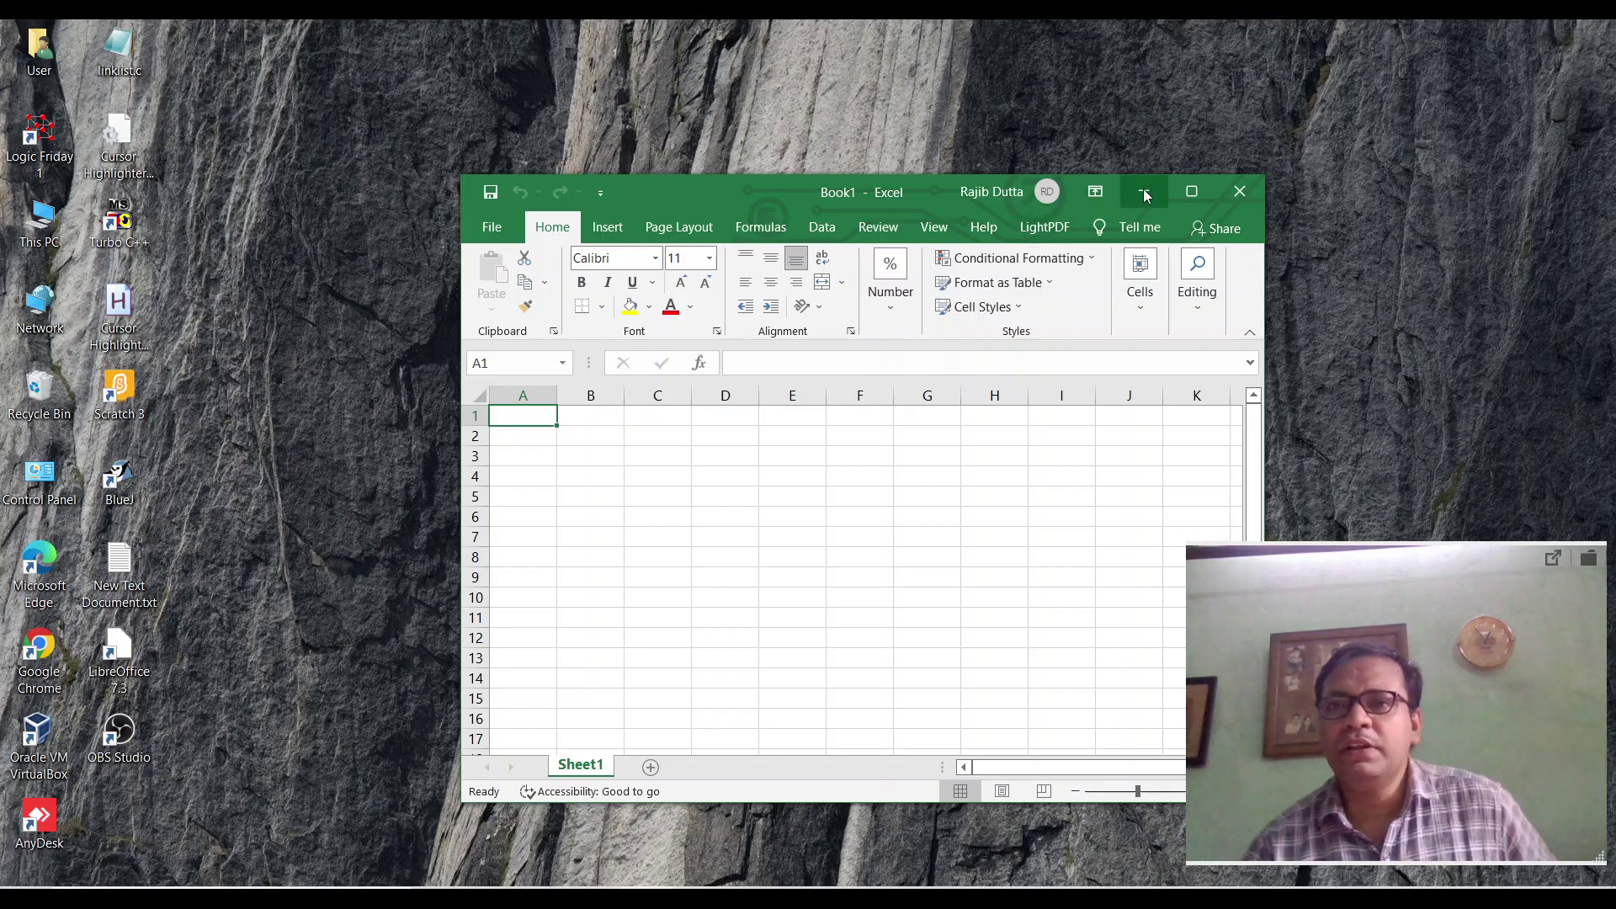
pyautogui.click(1173, 198)
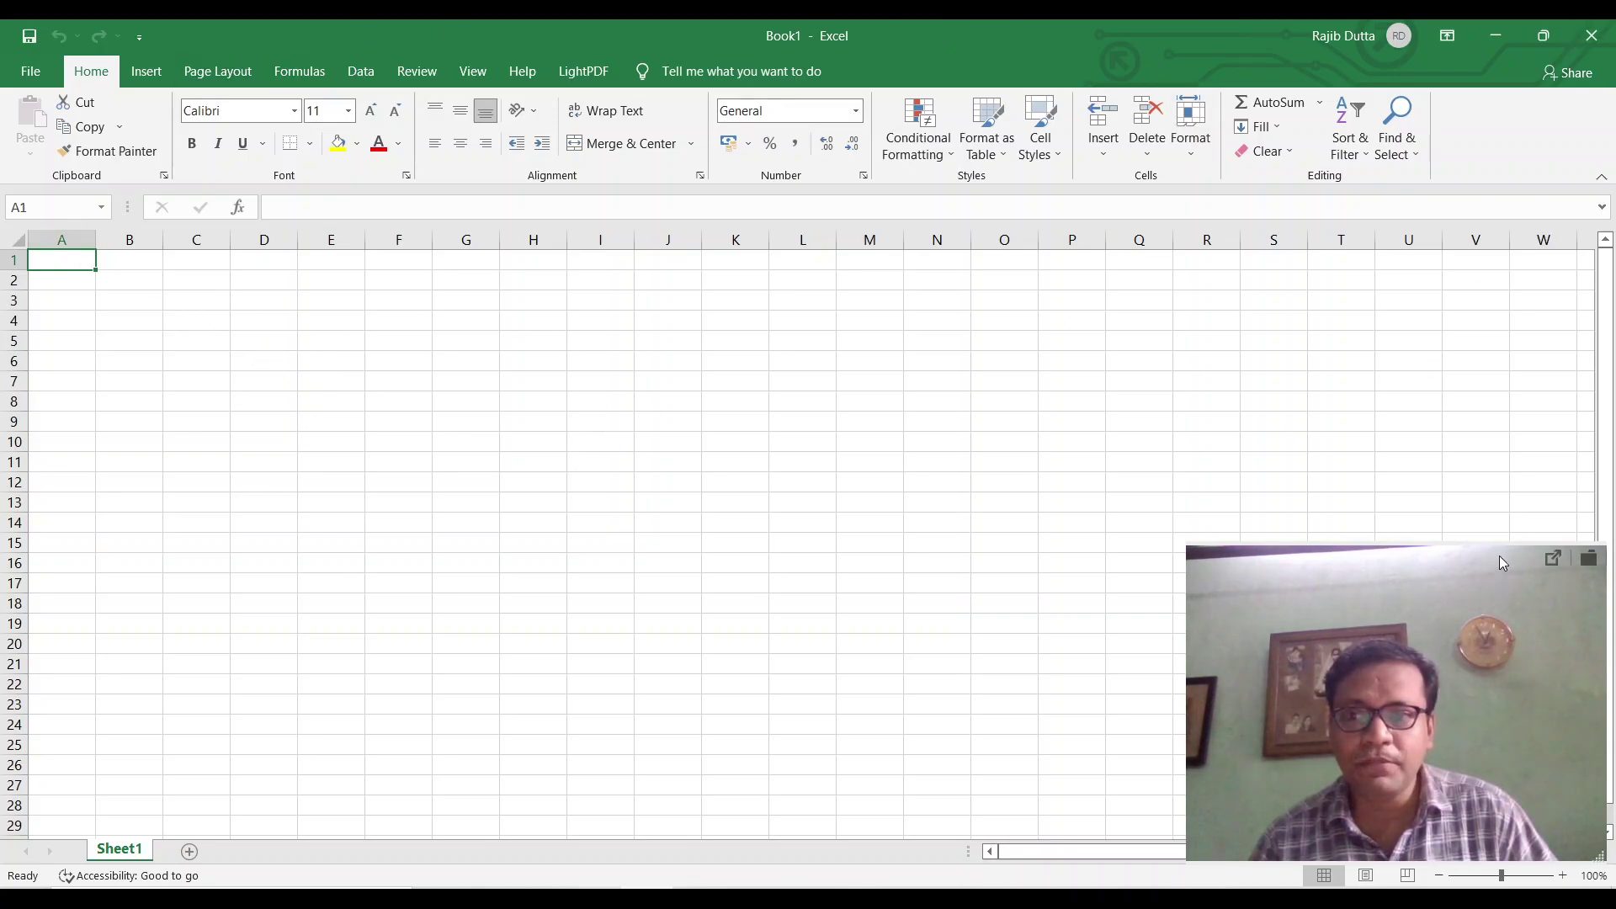
pyautogui.moveTo(1328, 652); pyautogui.dragTo(1301, 451)
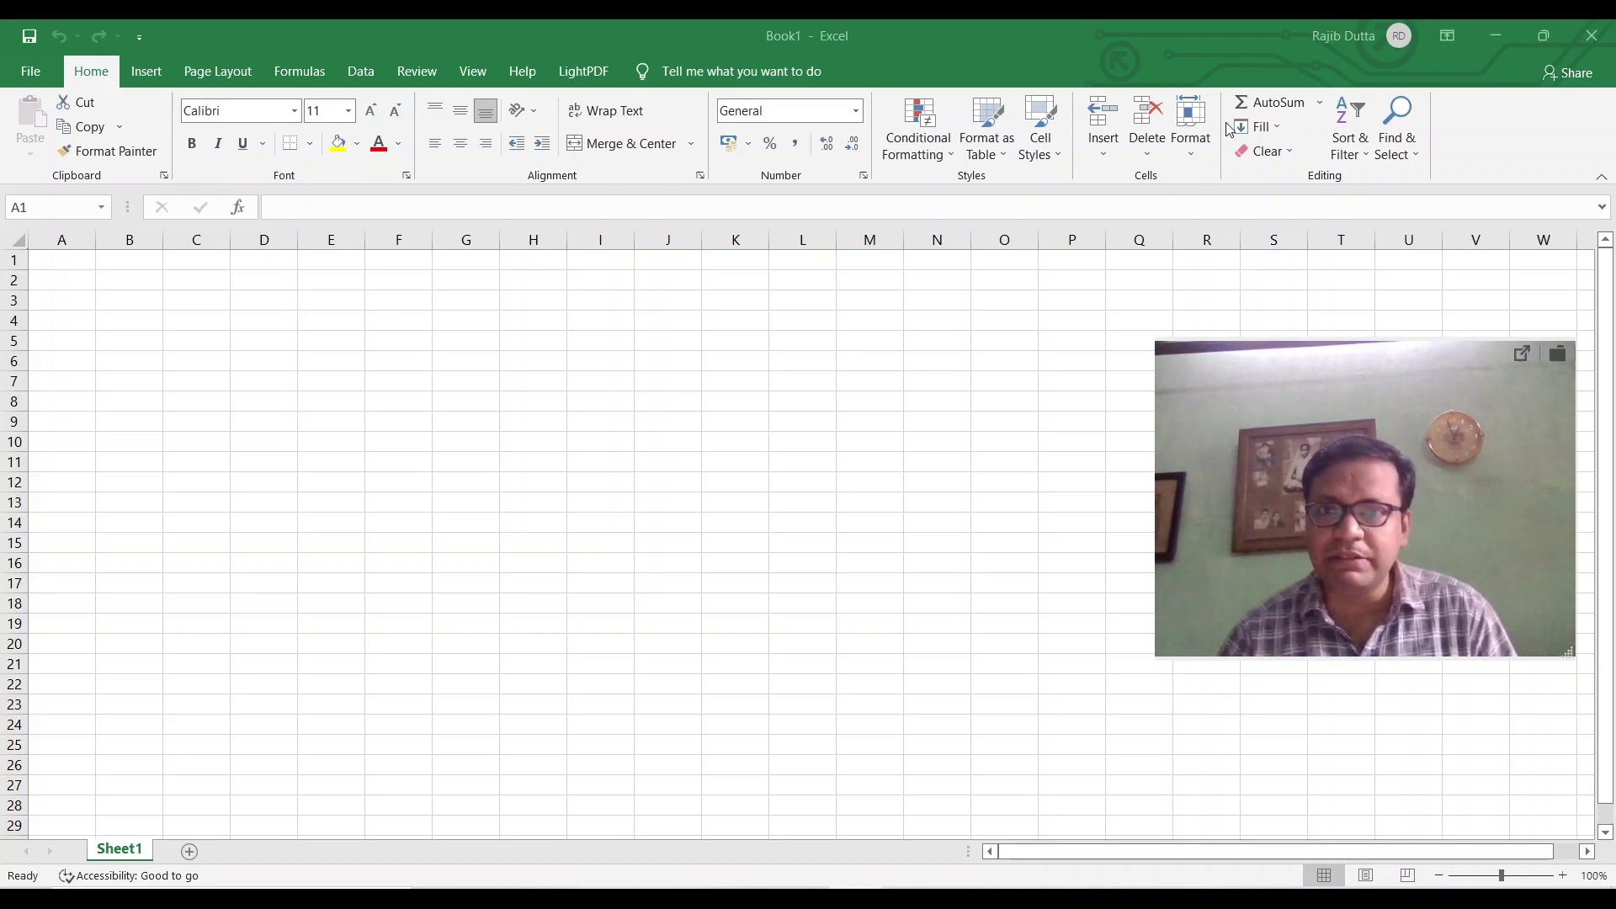
# Browse the AutoSum list, the Insert and Home tabs, and the Sort & Filter options.
pyautogui.click(1320, 104)
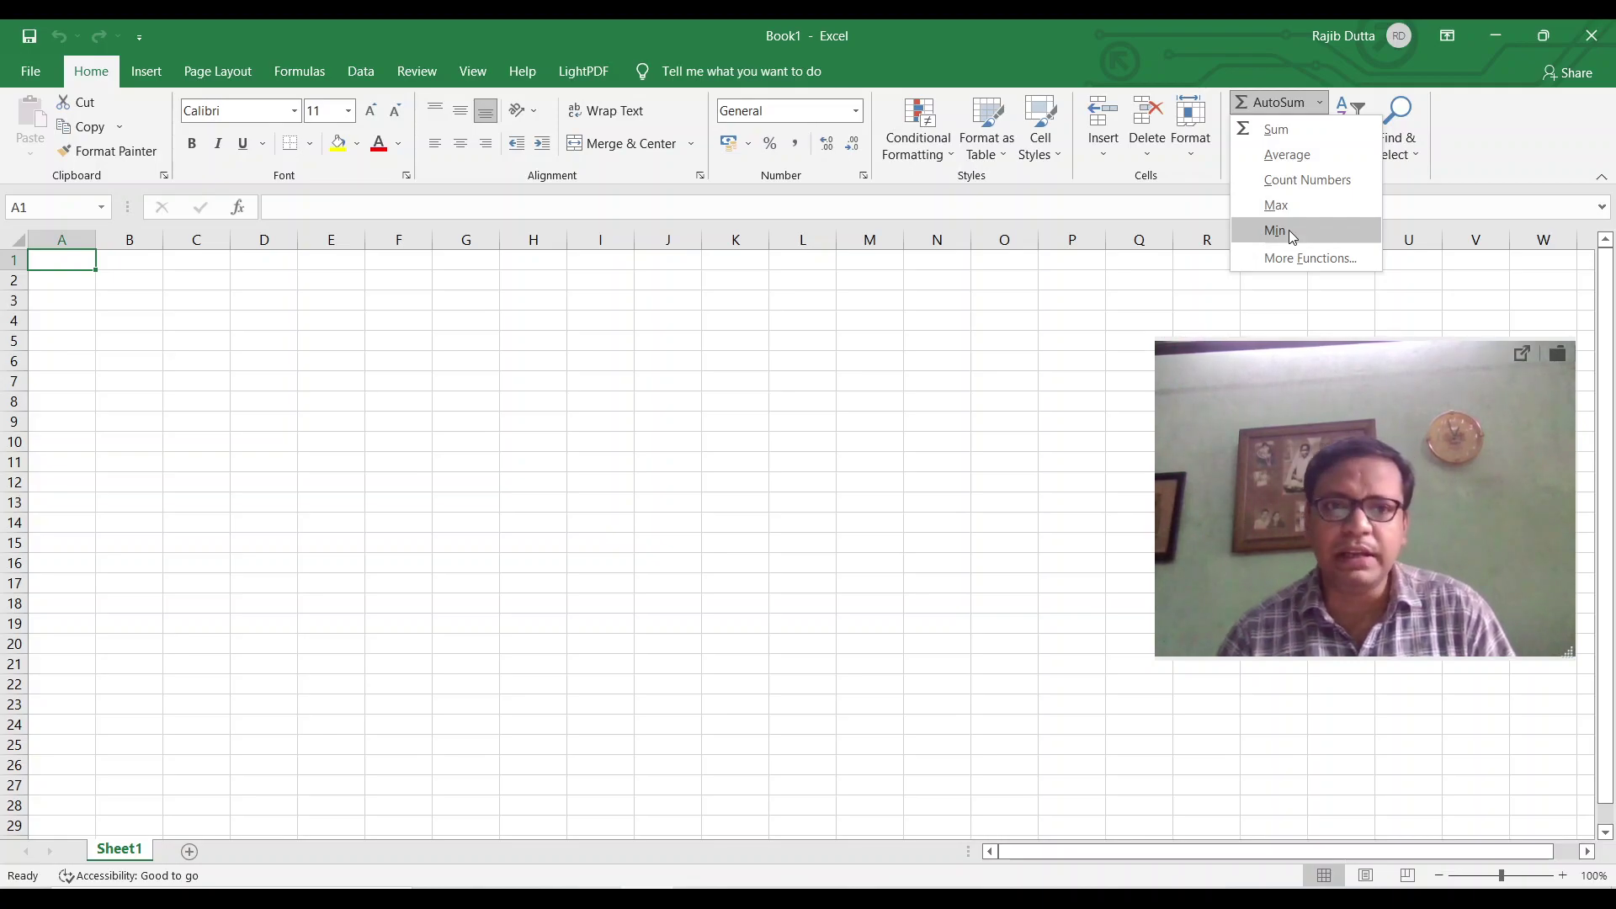
pyautogui.click(145, 71)
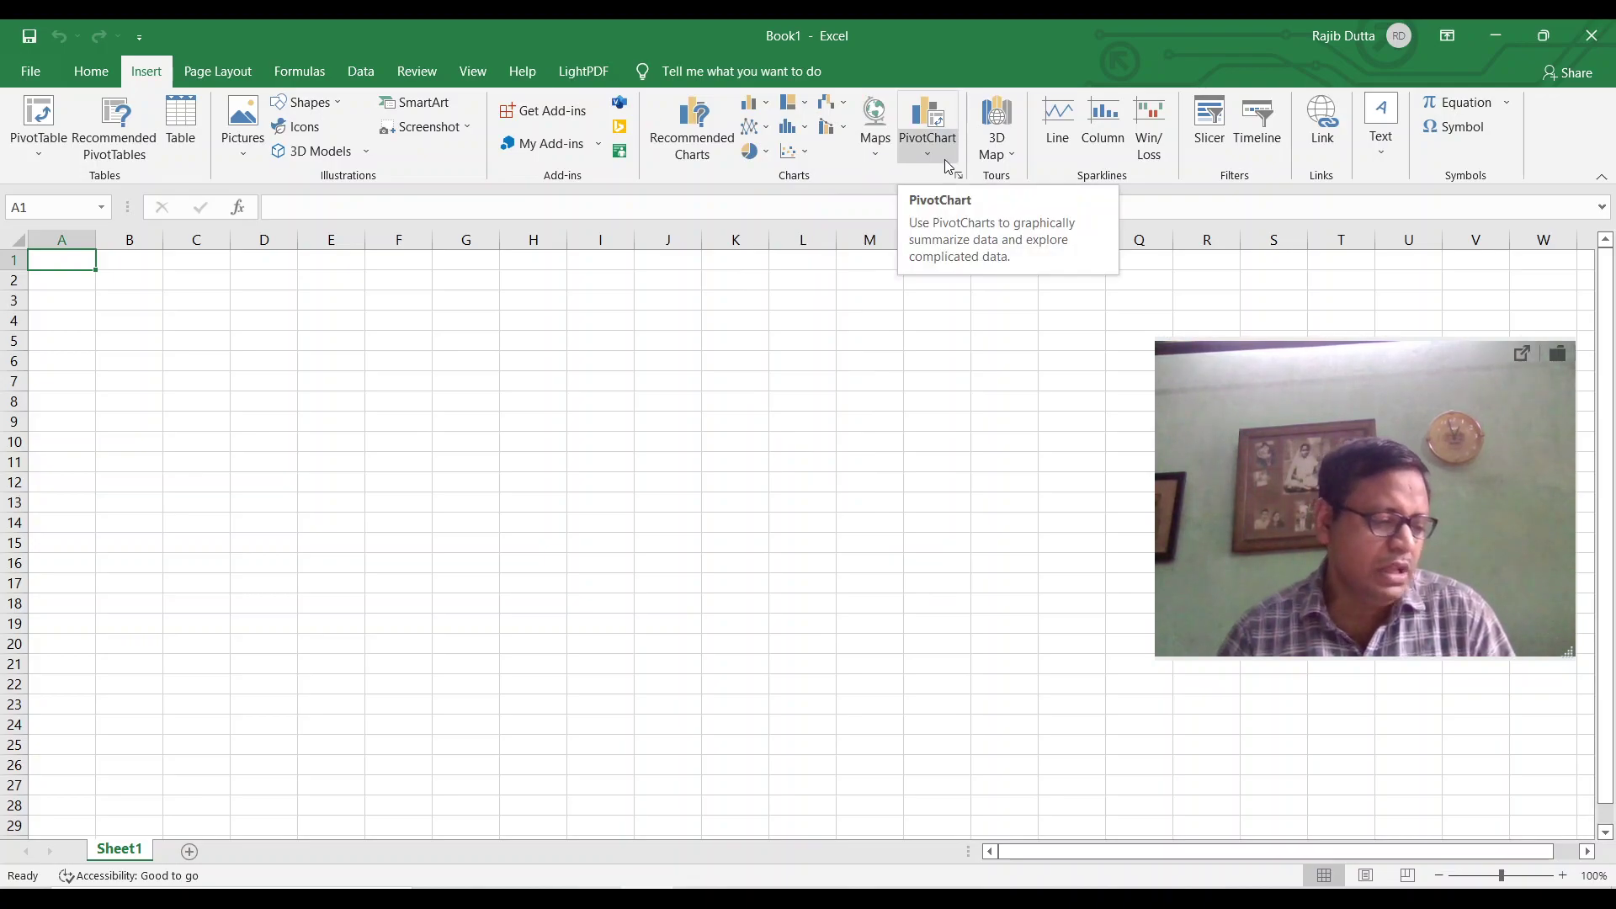
pyautogui.click(90, 71)
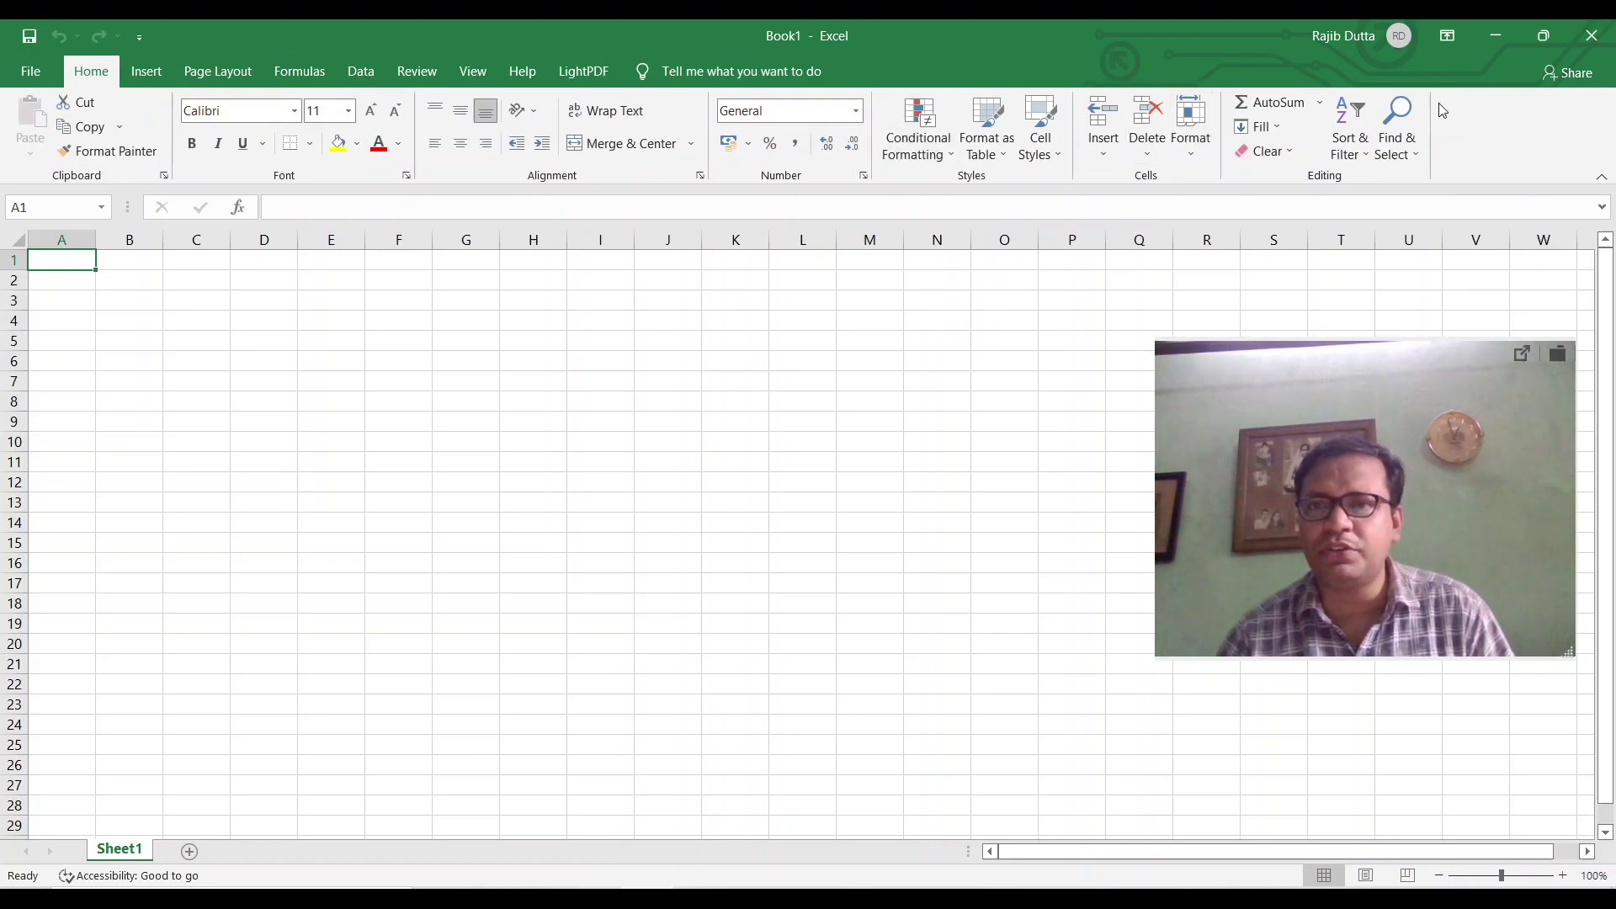
pyautogui.click(1345, 158)
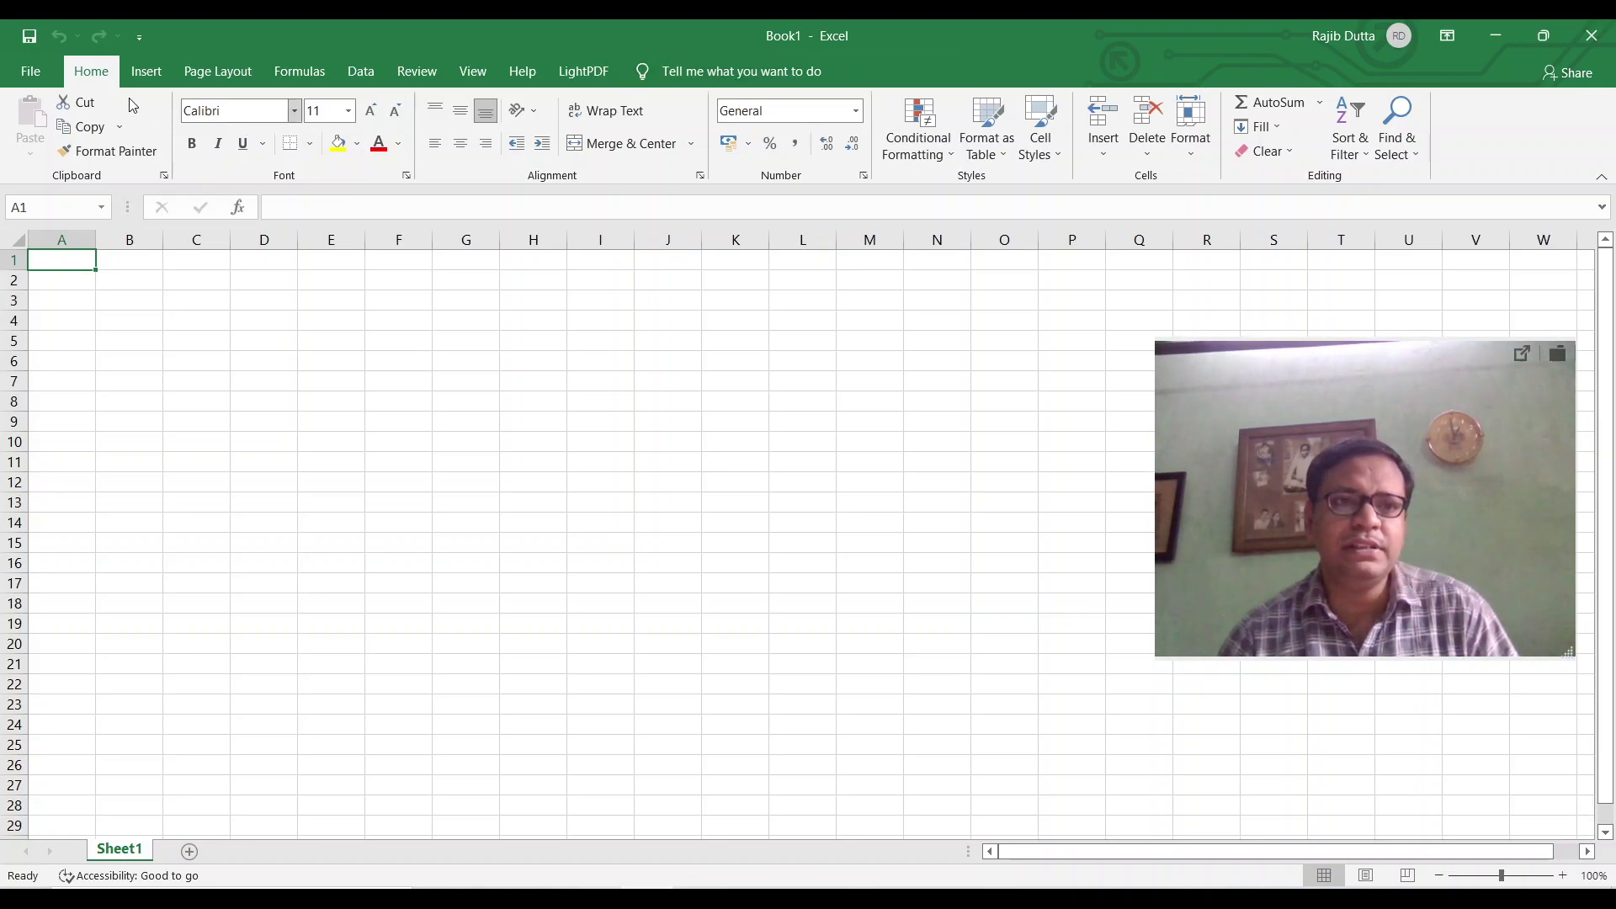
# Visit the File view, then browse the Insert, Page Layout and Formulas tabs before returning to Home.
pyautogui.click(36, 73)
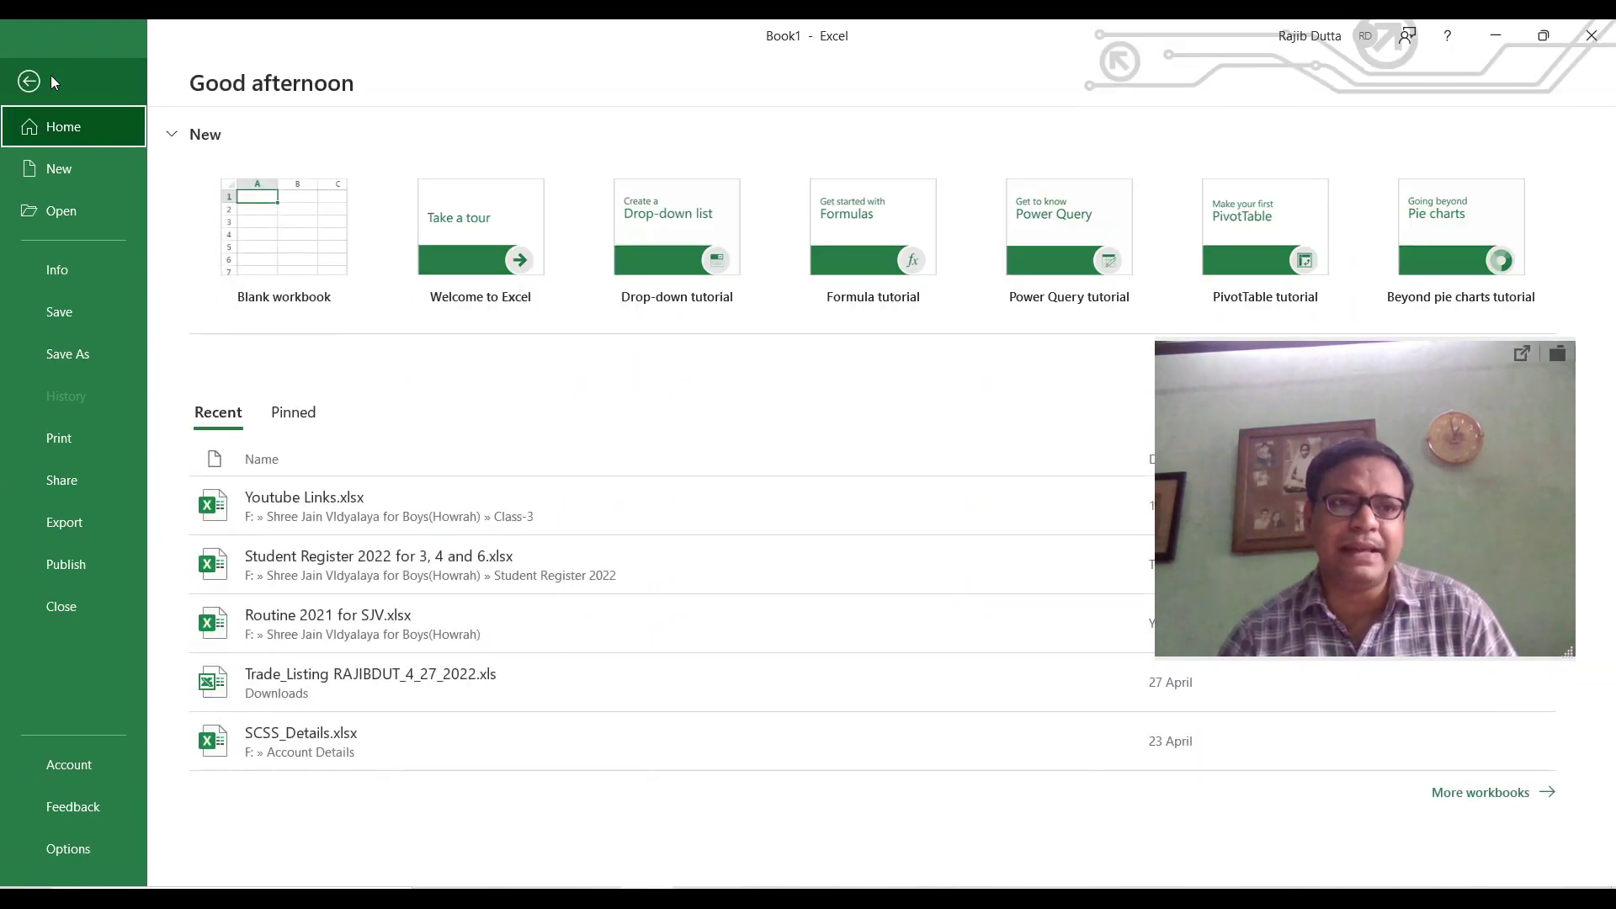
pyautogui.click(52, 81)
pyautogui.click(143, 72)
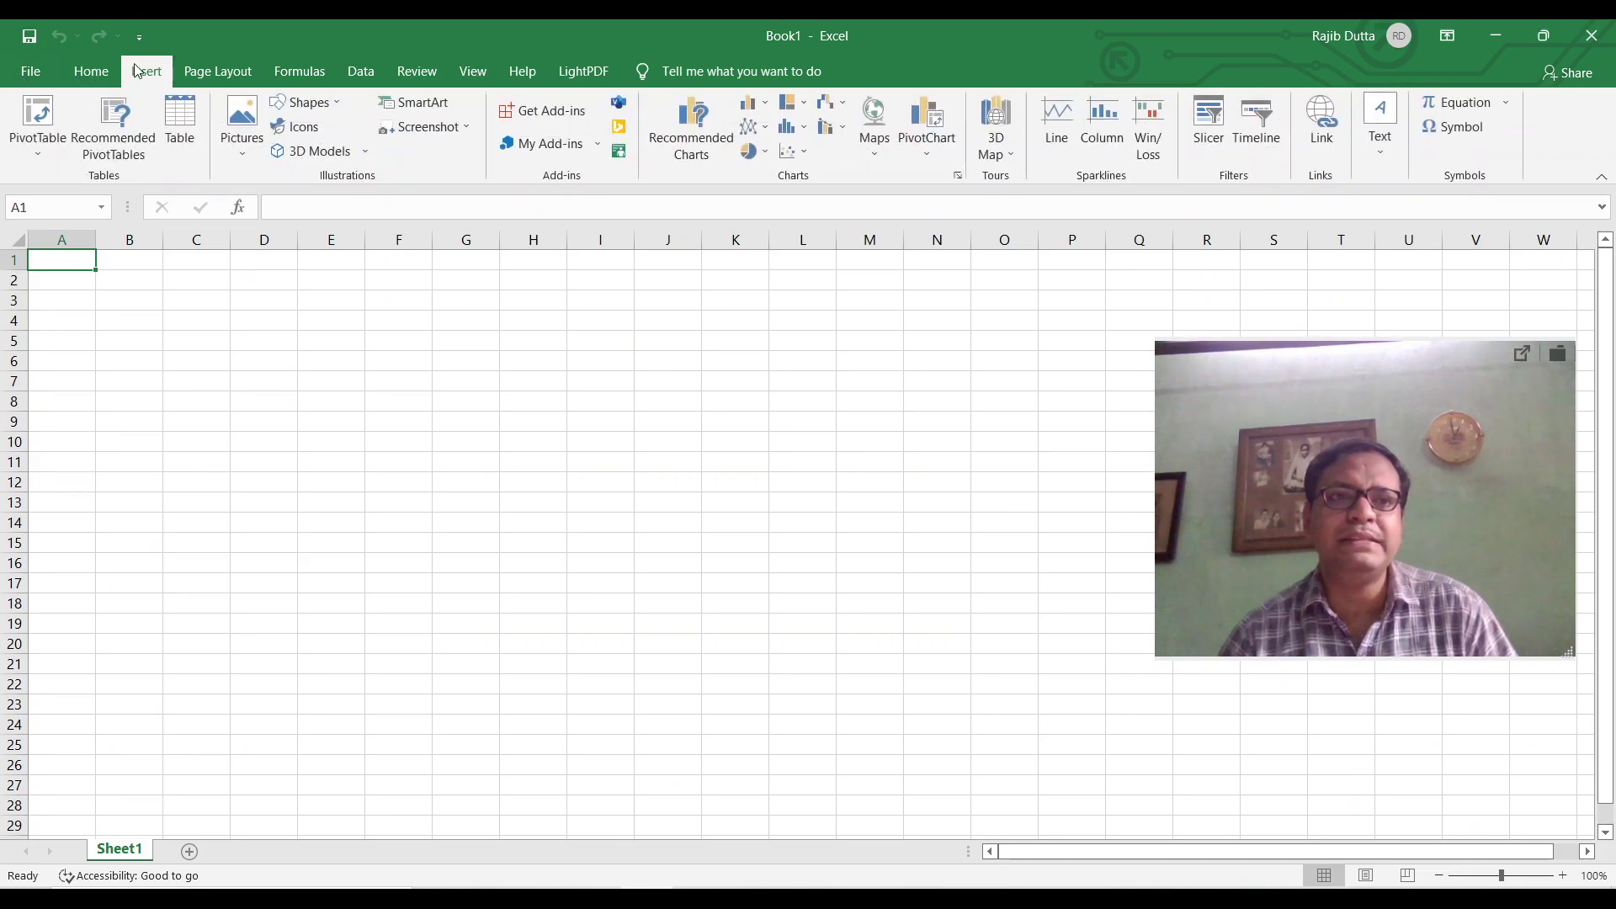
pyautogui.click(218, 72)
pyautogui.click(315, 74)
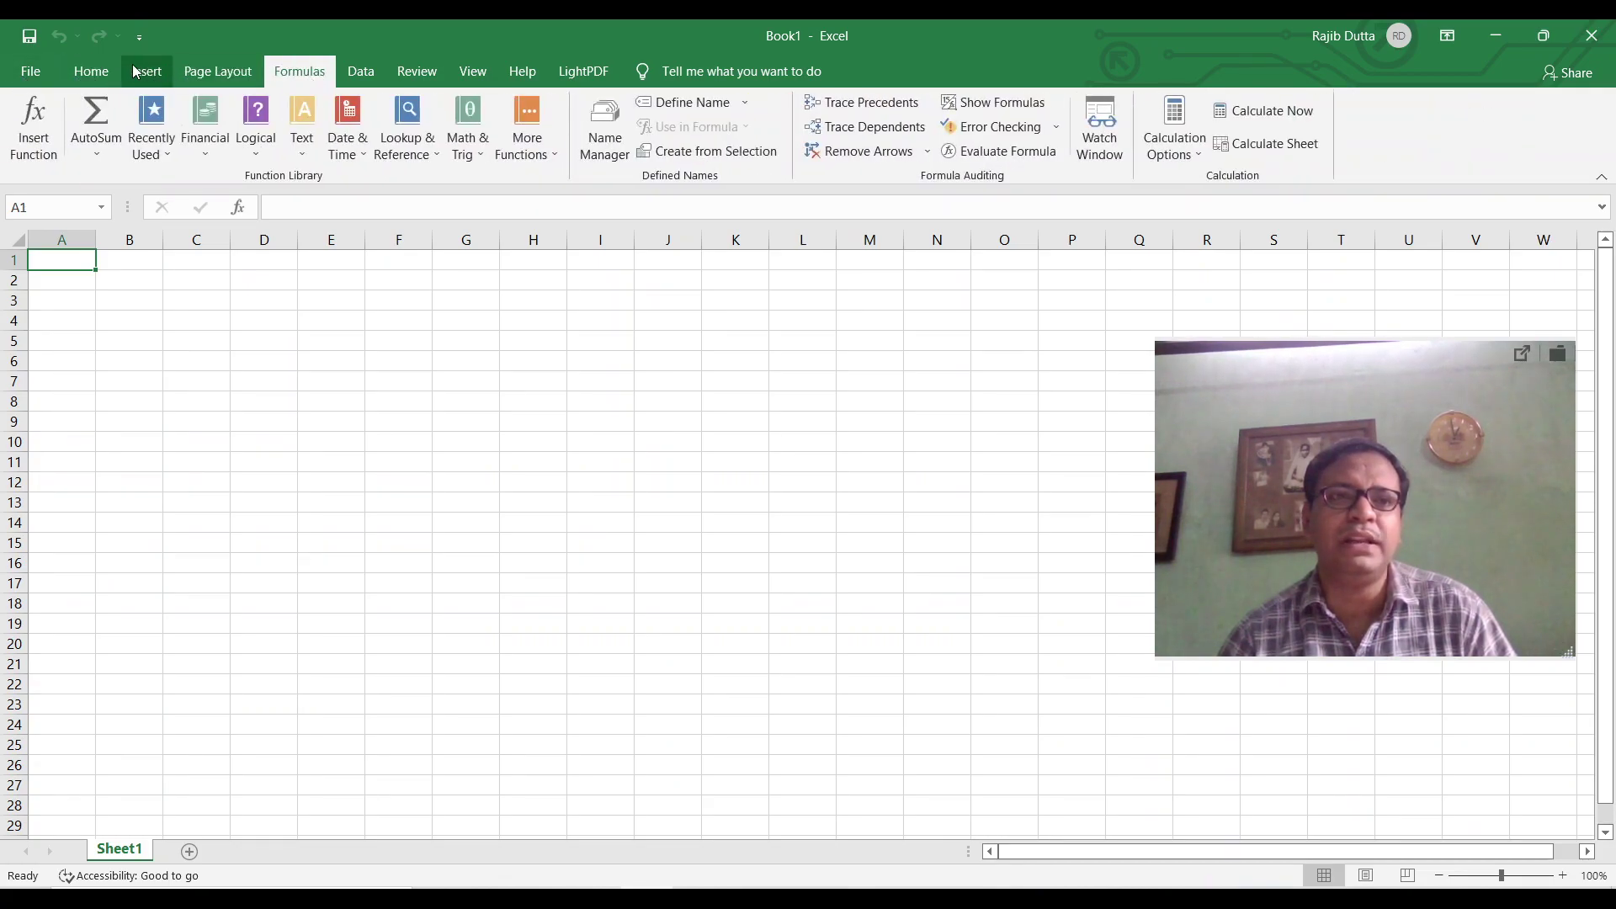
pyautogui.click(94, 79)
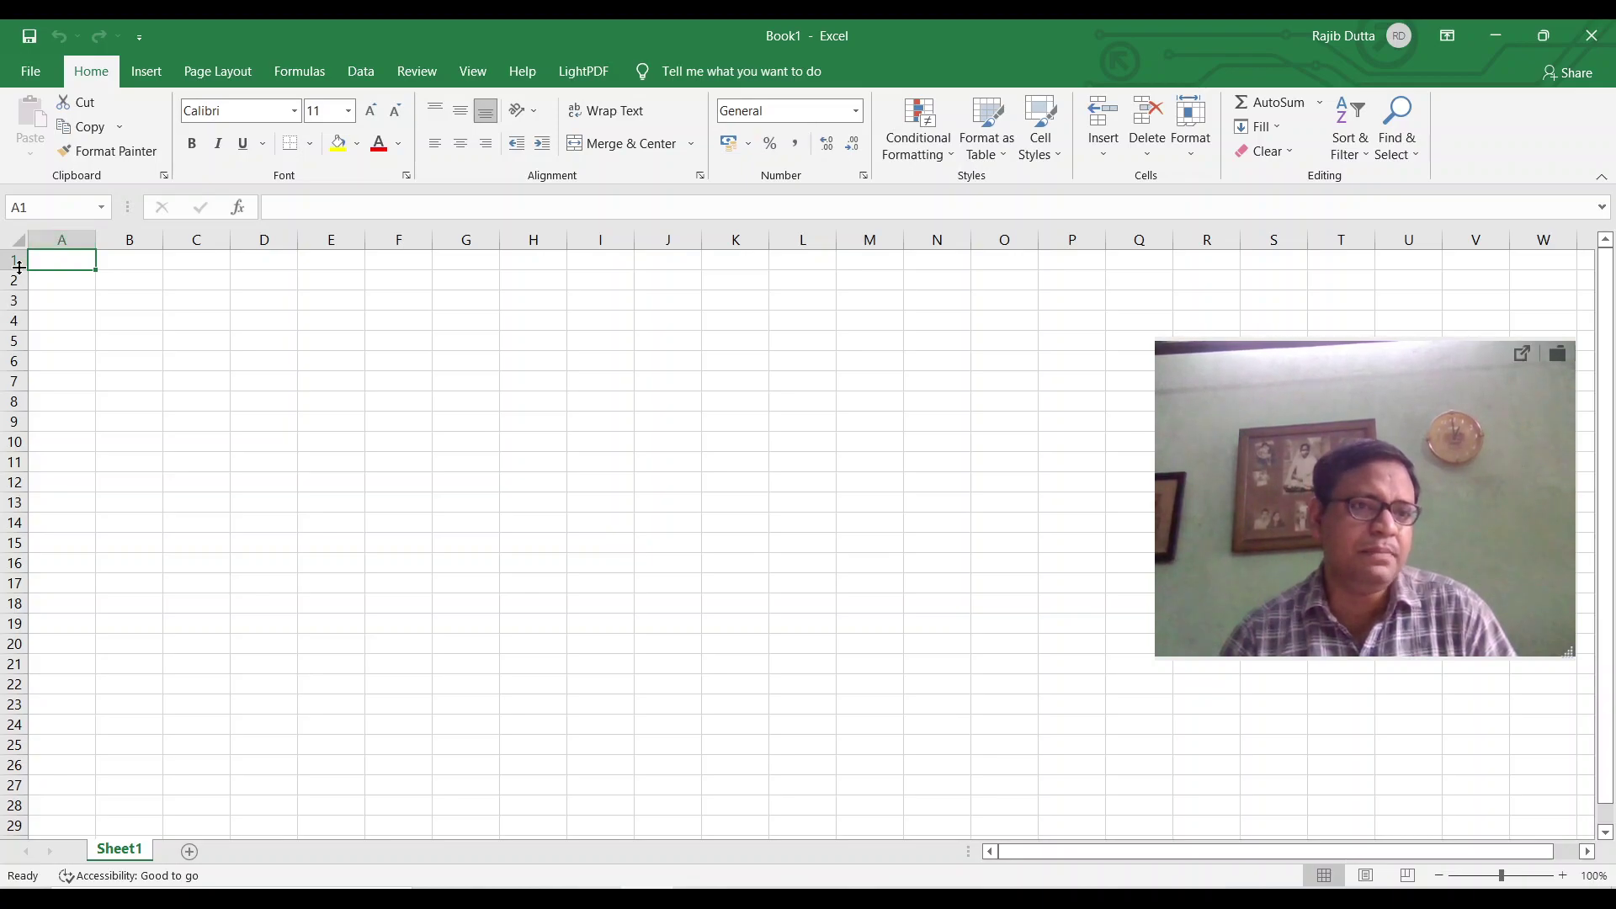
pyautogui.click(562, 378)
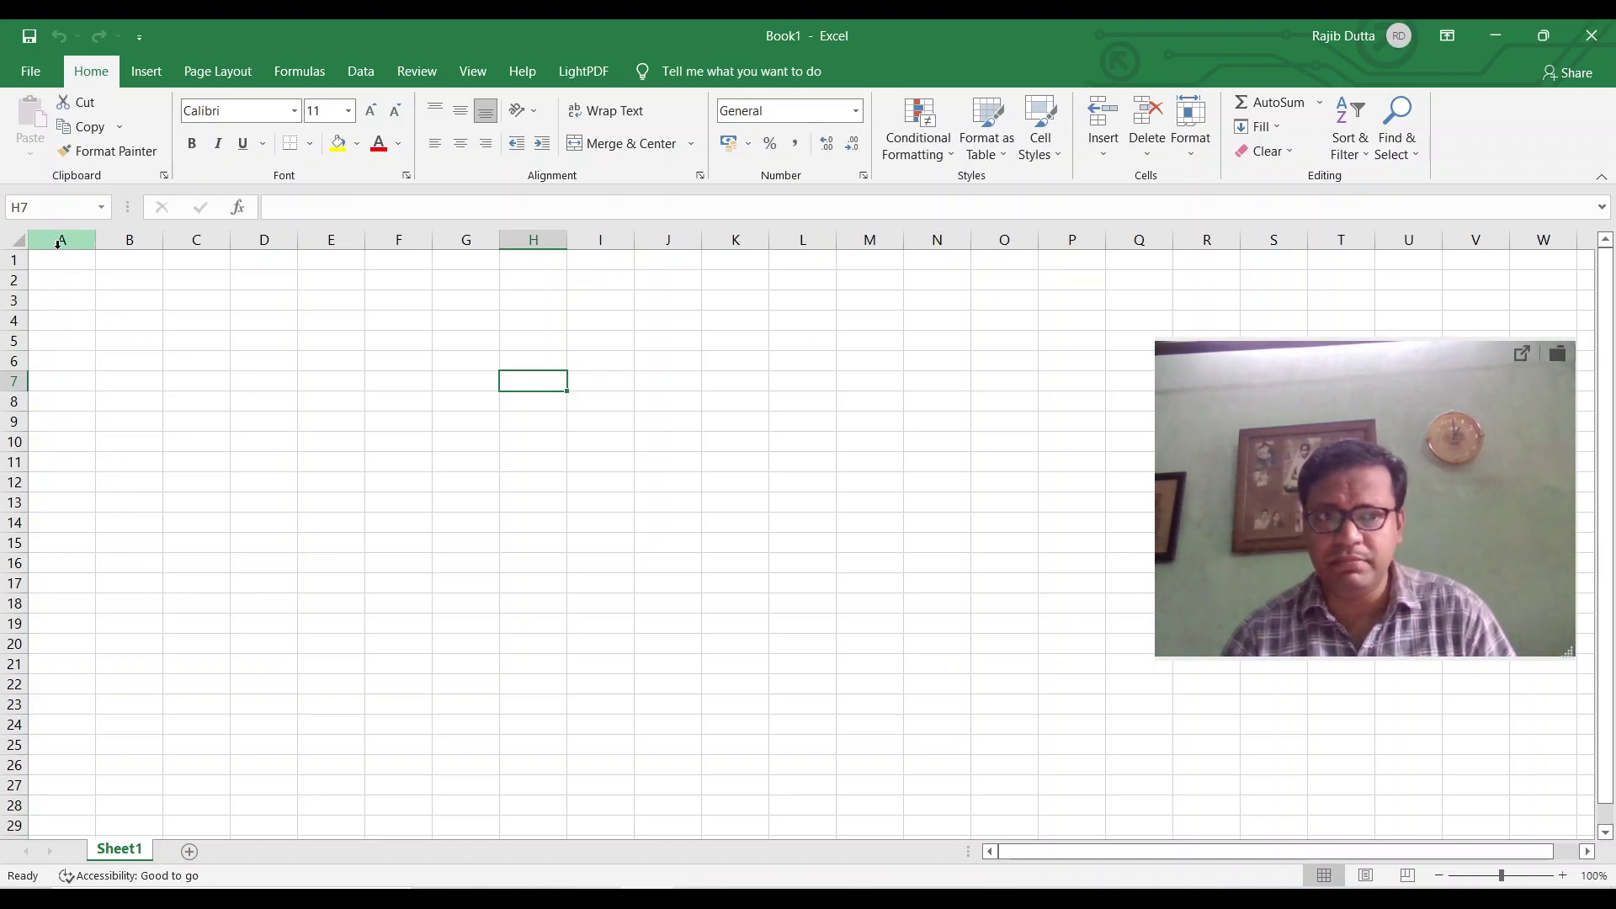
pyautogui.click(60, 258)
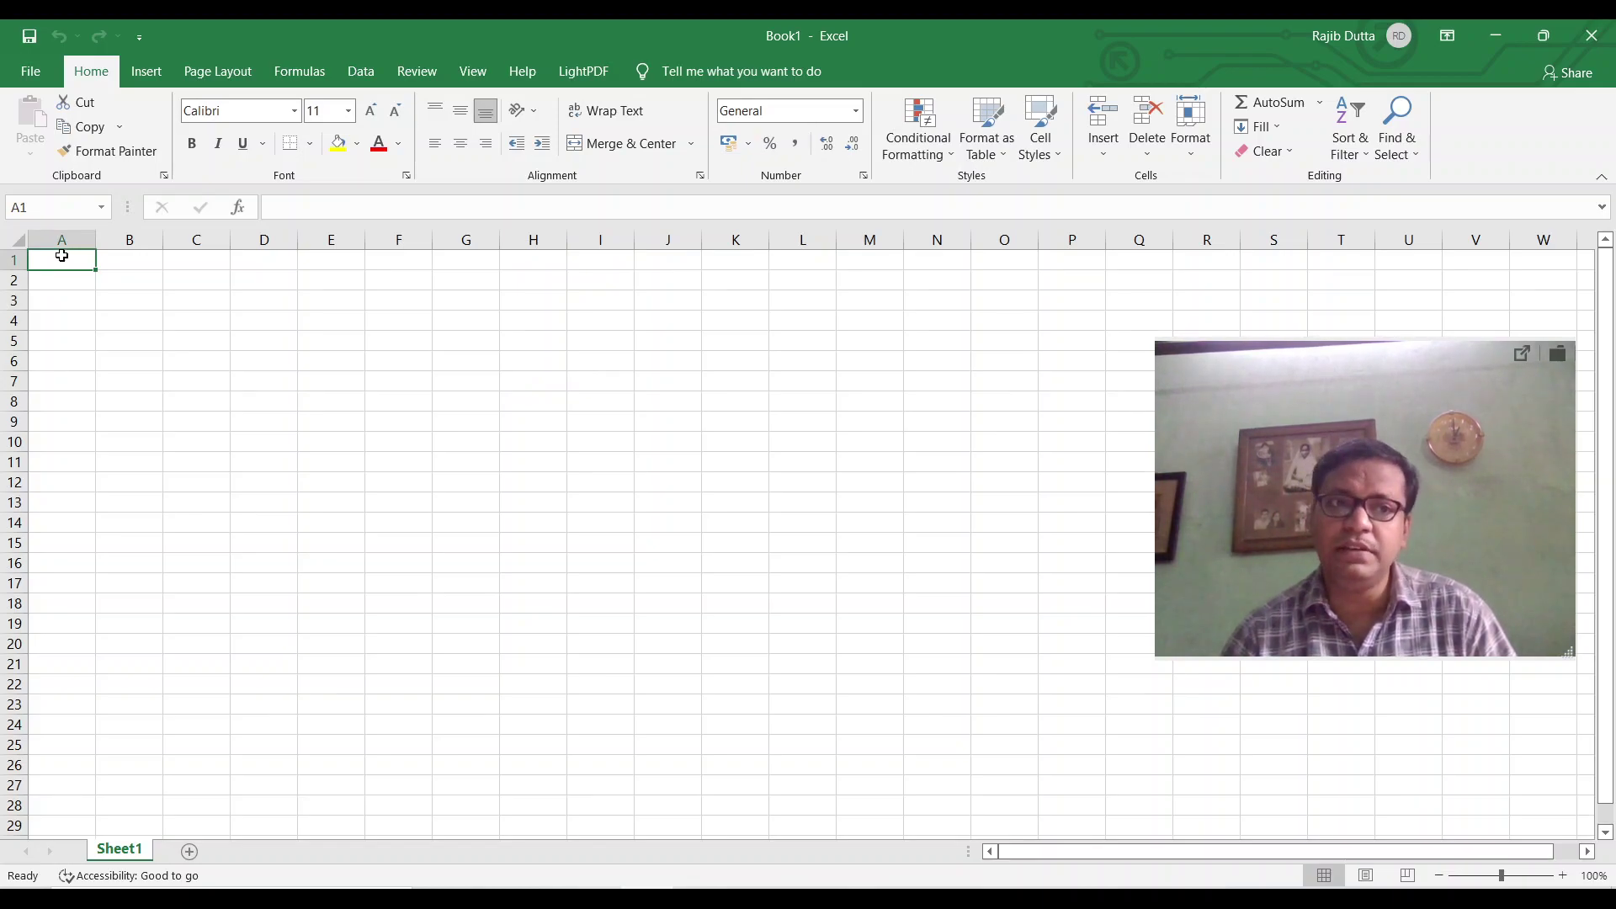
pyautogui.click(69, 300)
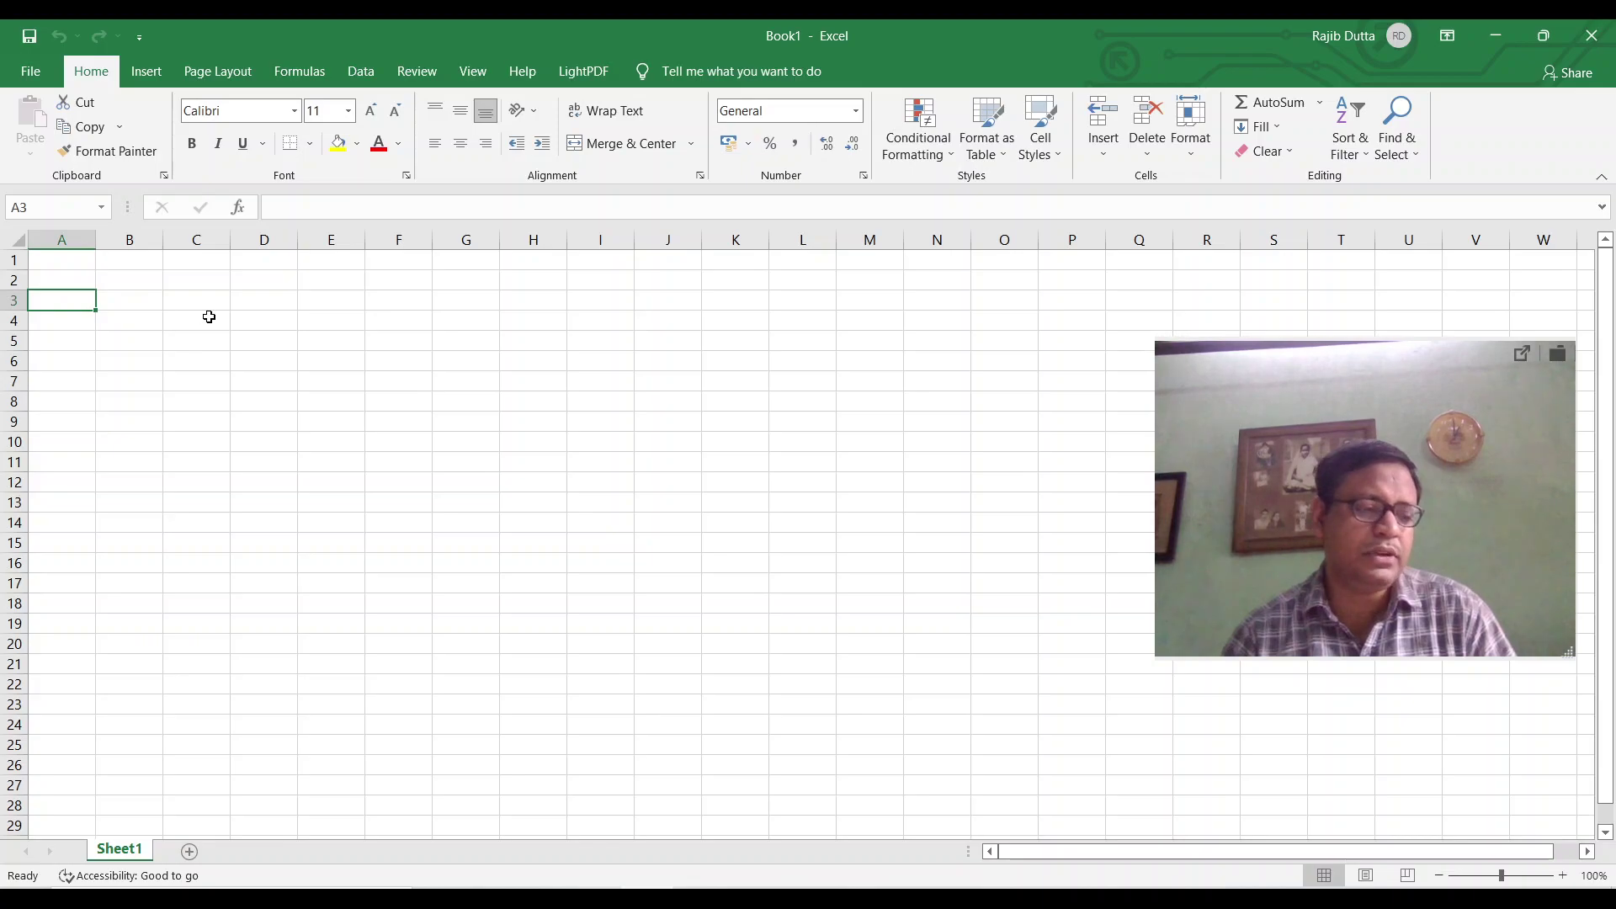
pyautogui.click(247, 280)
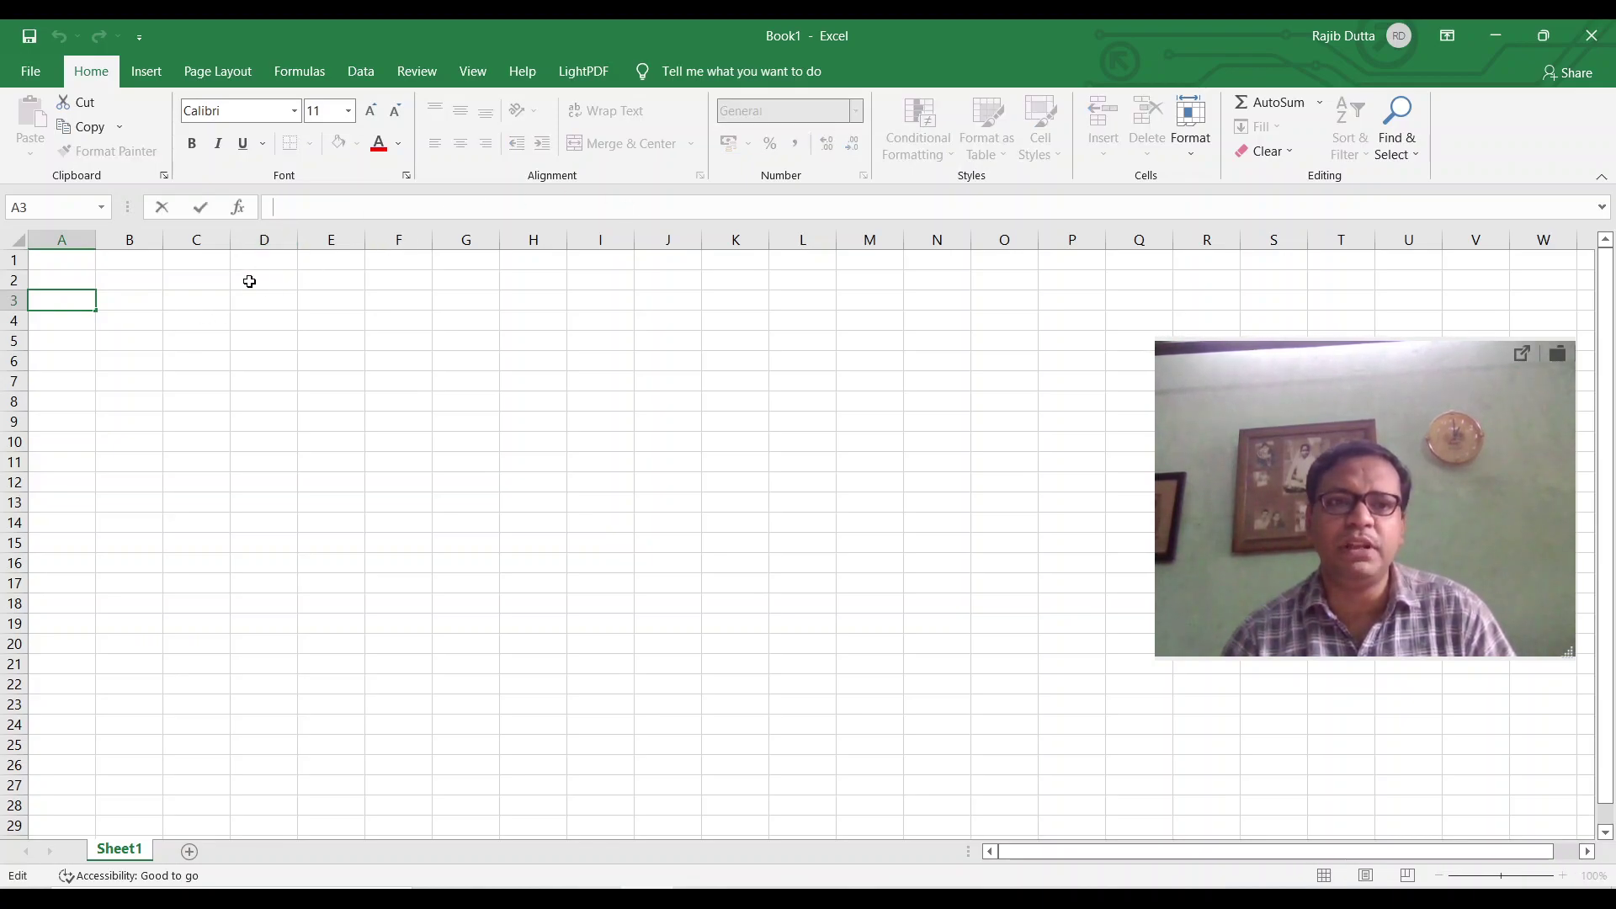
pyautogui.write('j')
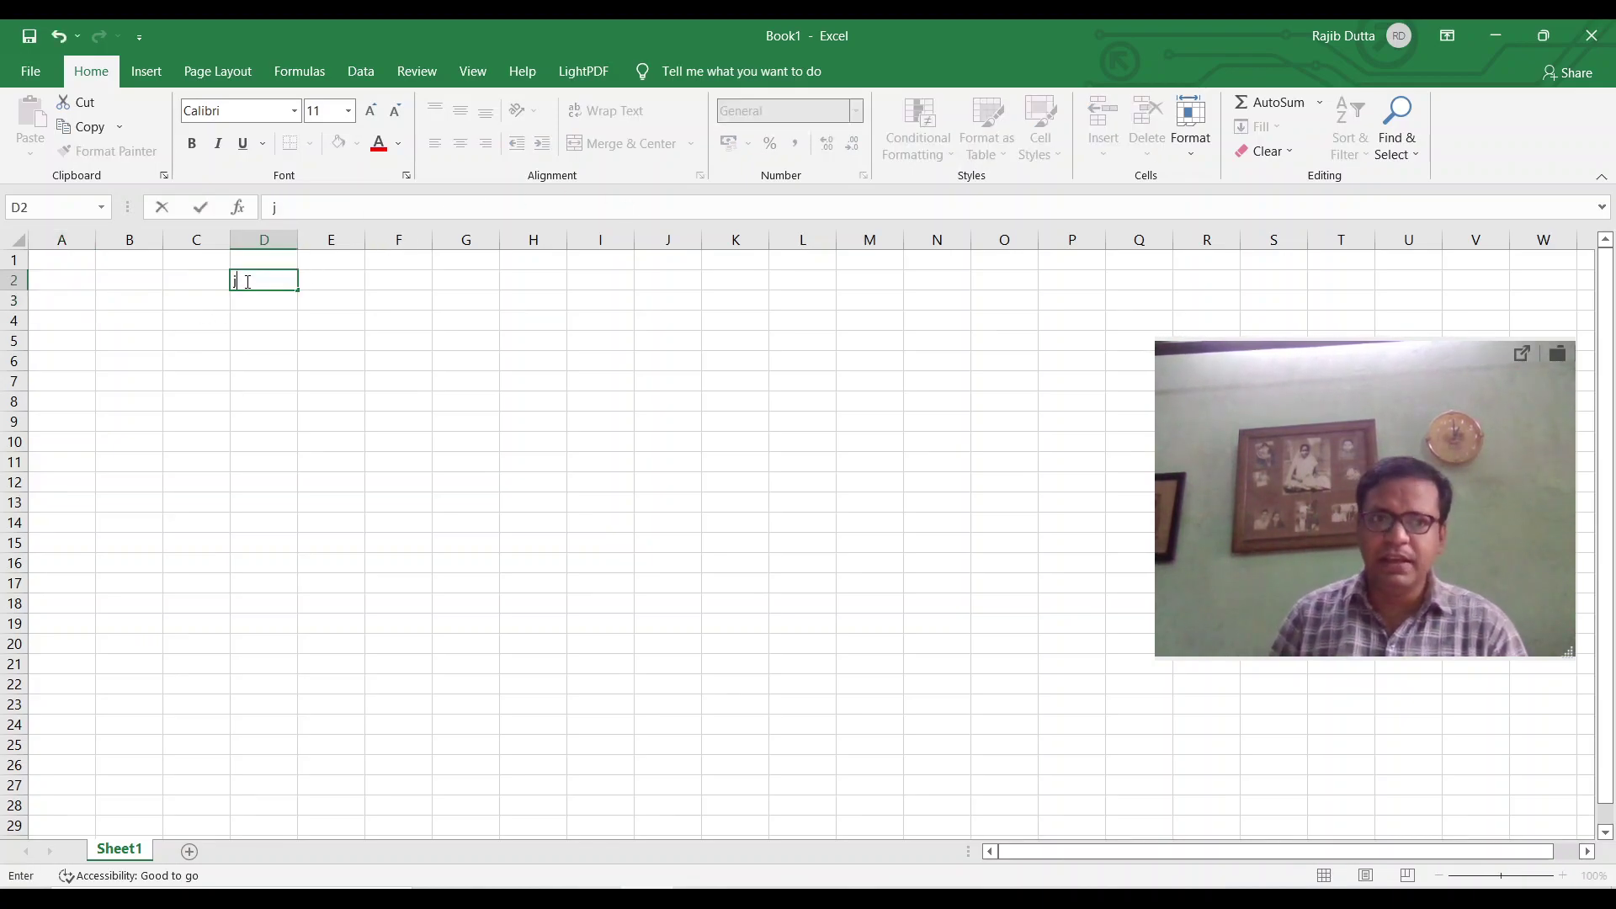
pyautogui.write('ljj;k;k;l')
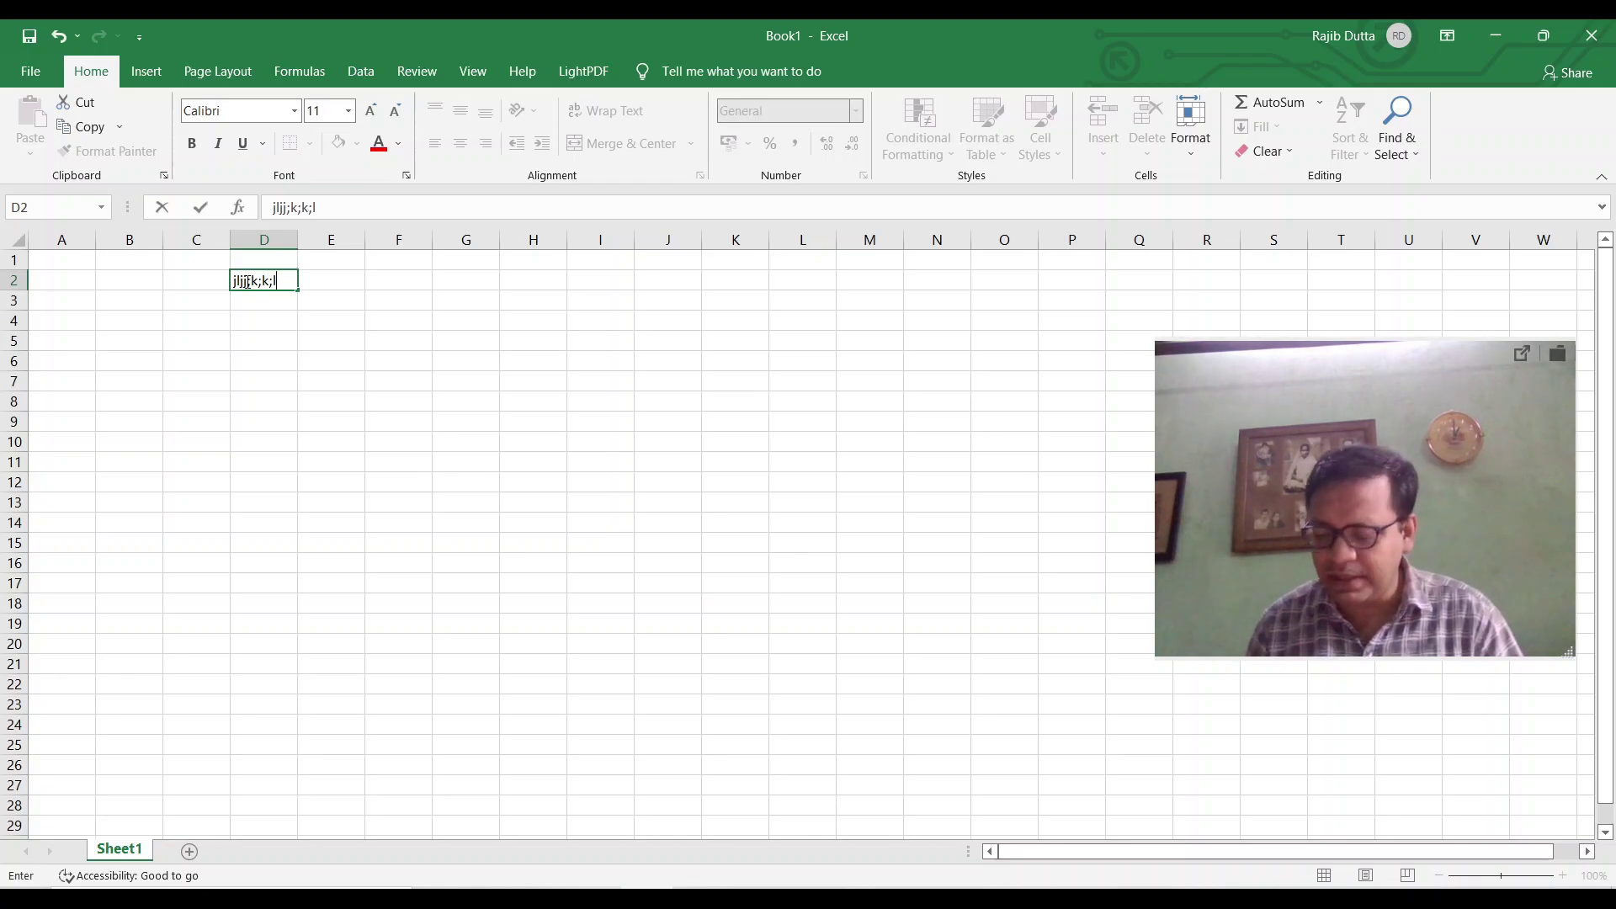
pyautogui.press('BackSpace')
pyautogui.press('BackSpace')
pyautogui.press('BackSpace')
pyautogui.press('BackSpace')
pyautogui.press('BackSpace')
pyautogui.press('BackSpace')
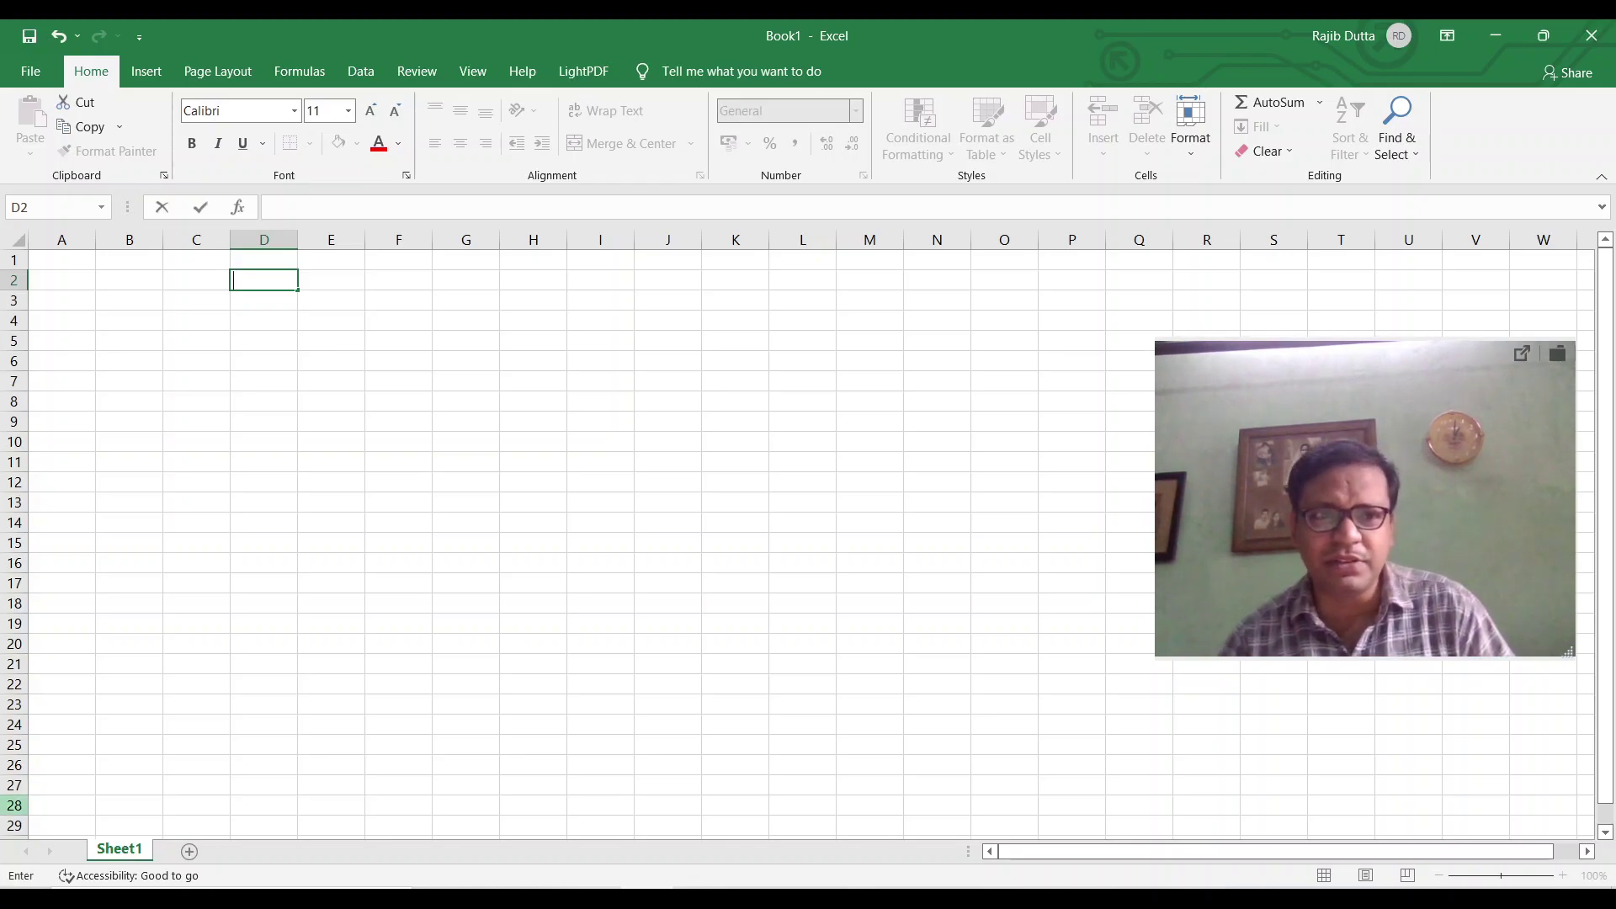
pyautogui.click(61, 257)
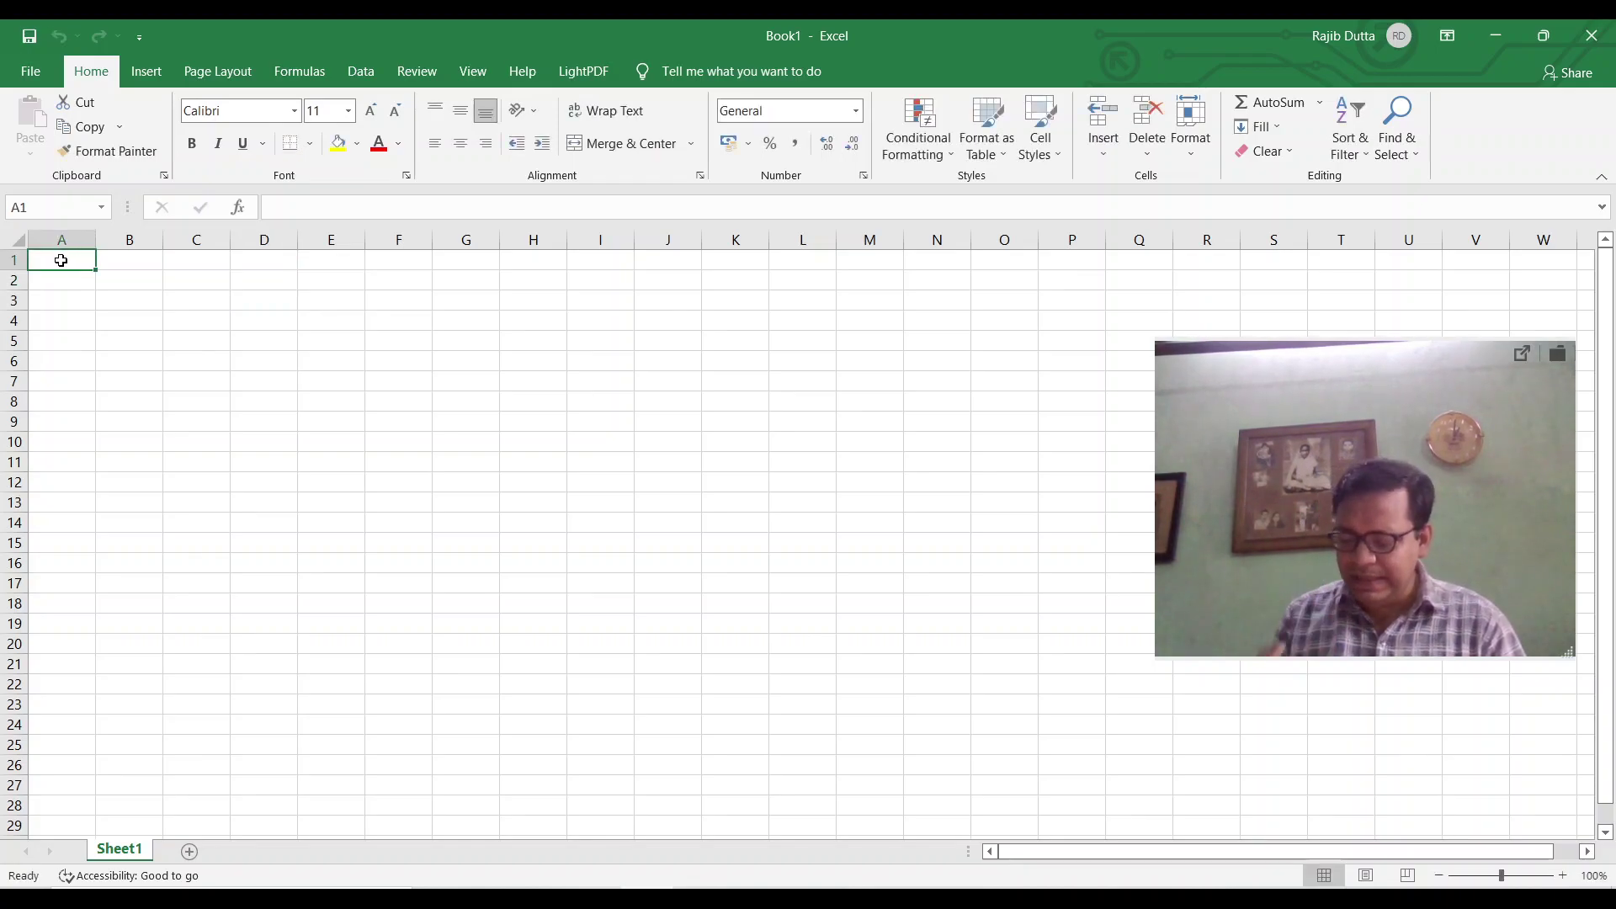
pyautogui.hotkey('ctrl', 'Right')
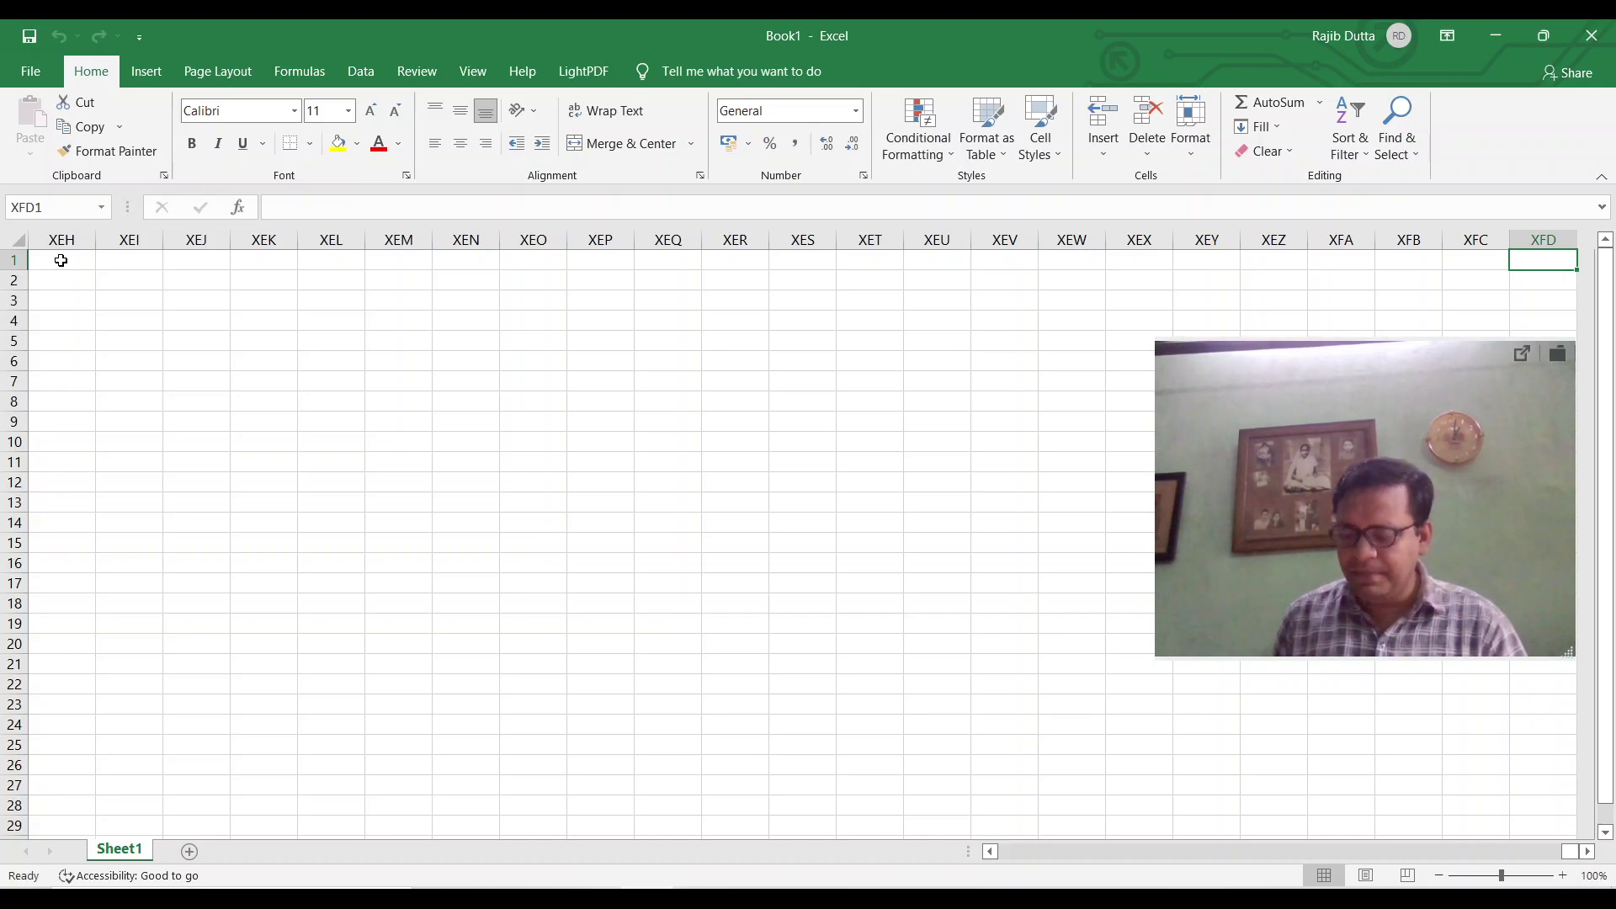
pyautogui.hotkey('ctrl', 'Left')
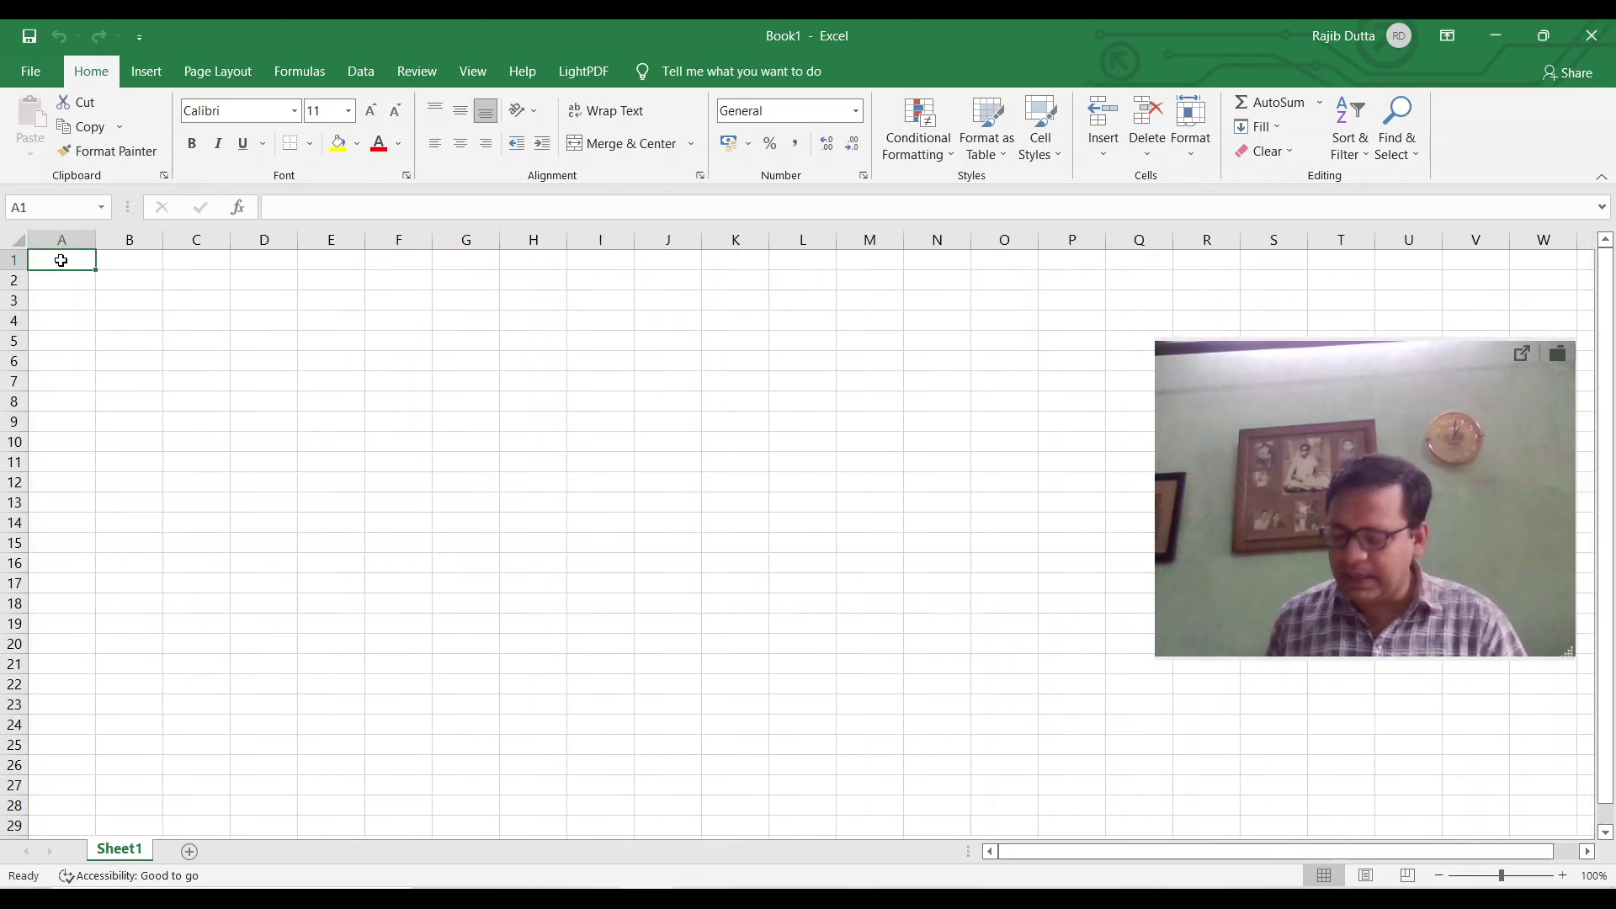
pyautogui.write('1')
# Enter 1 in A1 and fill it right into B1.
pyautogui.press('Tab')
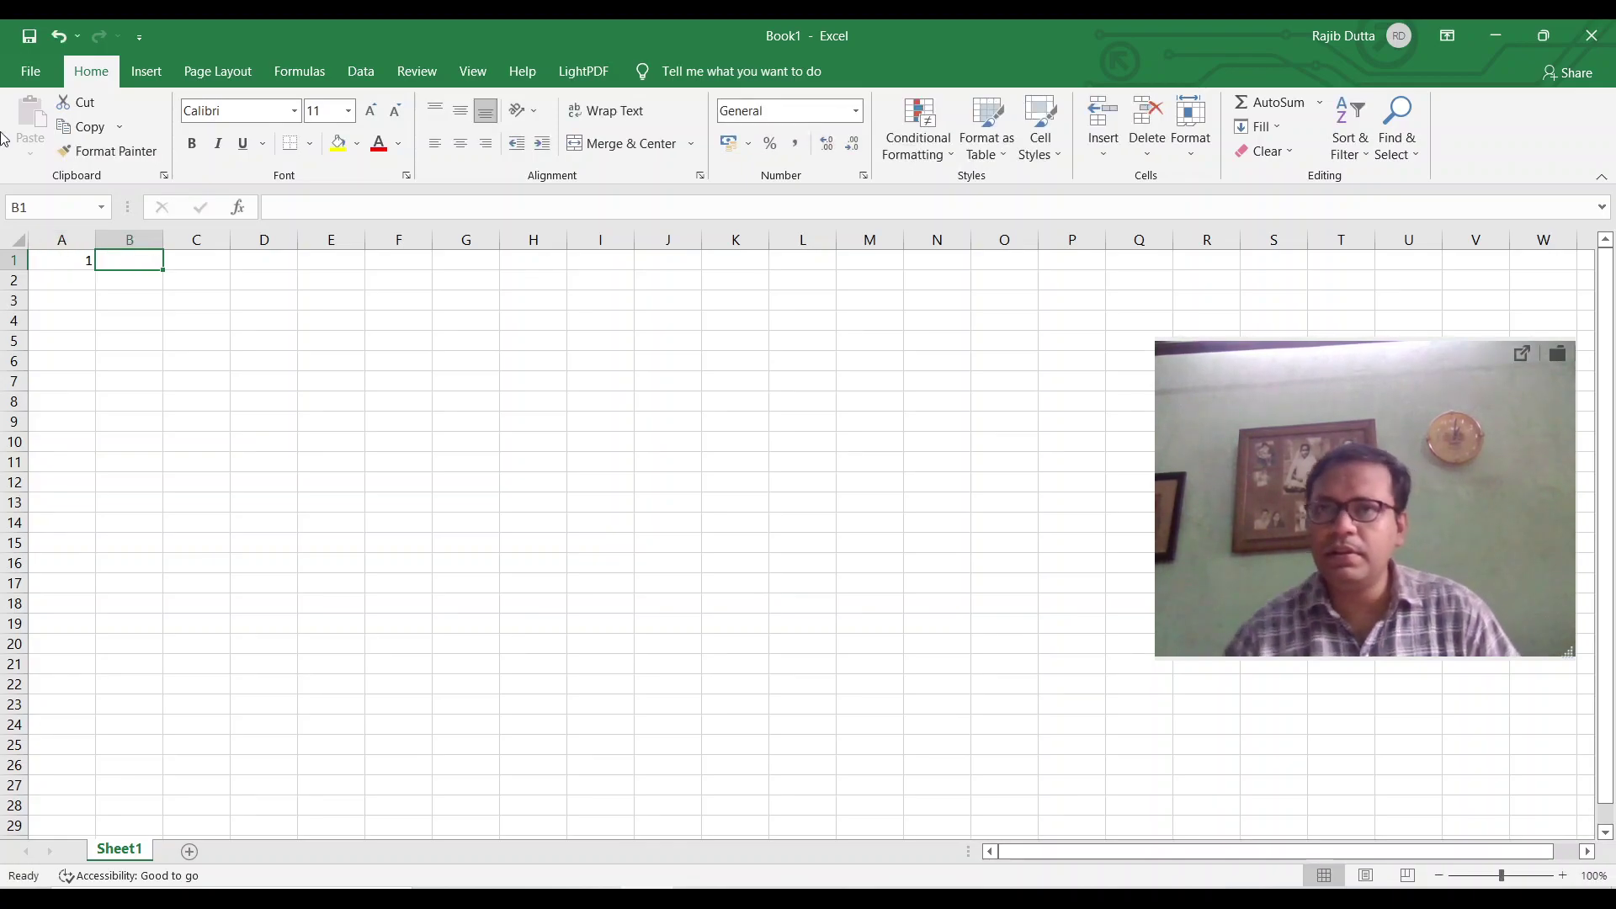
pyautogui.click(1285, 131)
pyautogui.click(1282, 182)
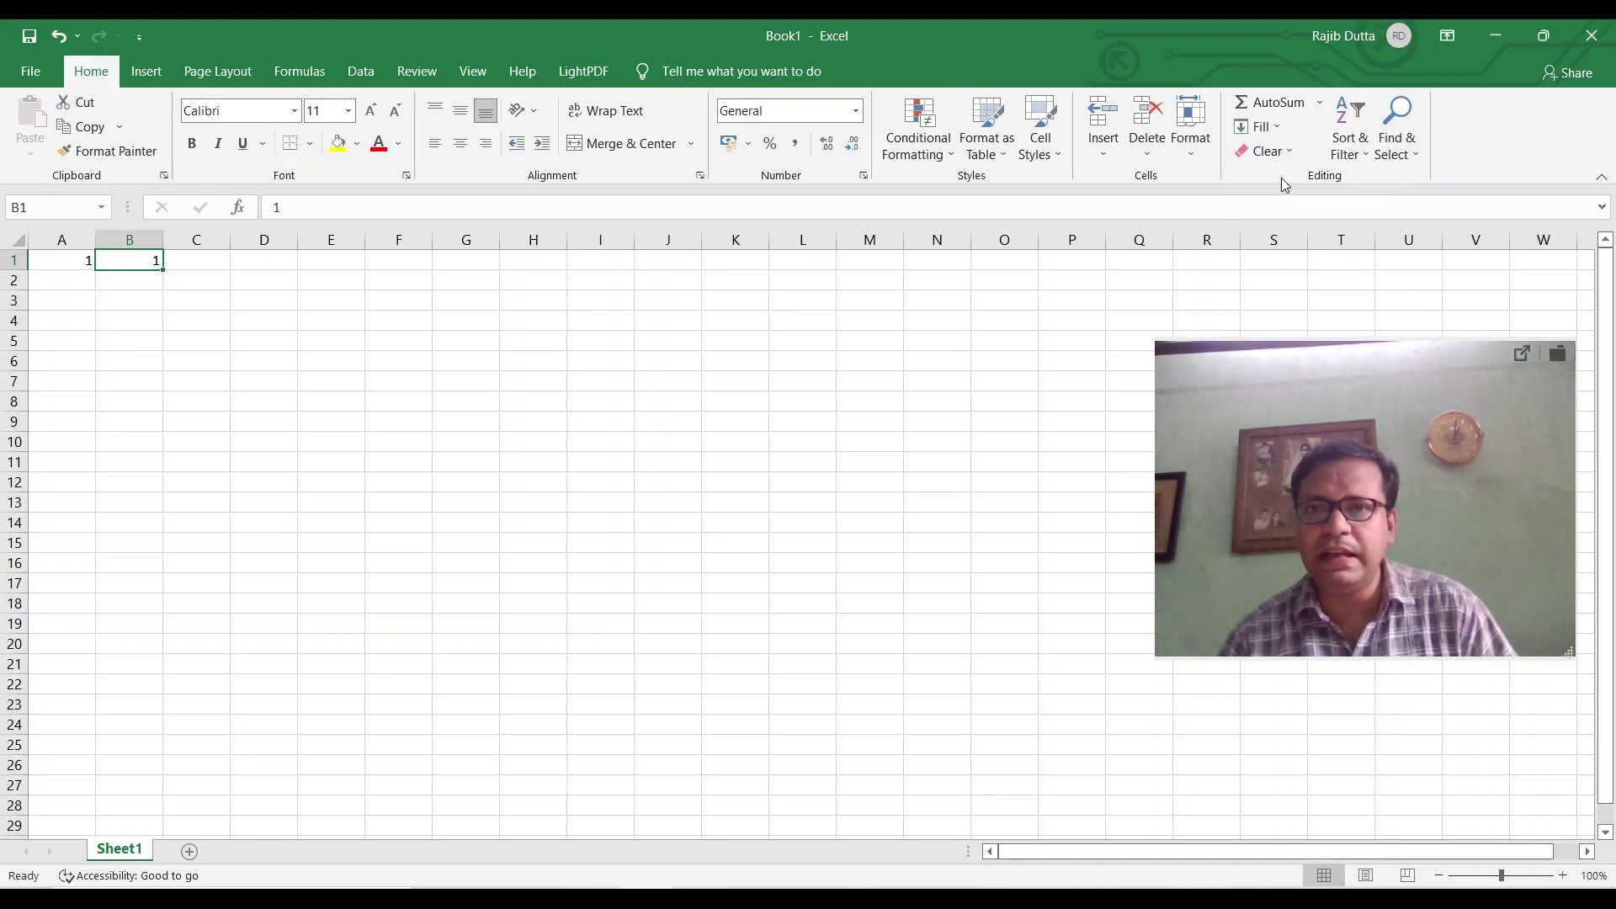
# Open the Fill Series settings, cancel without filling, and reselect A1.
pyautogui.click(1275, 133)
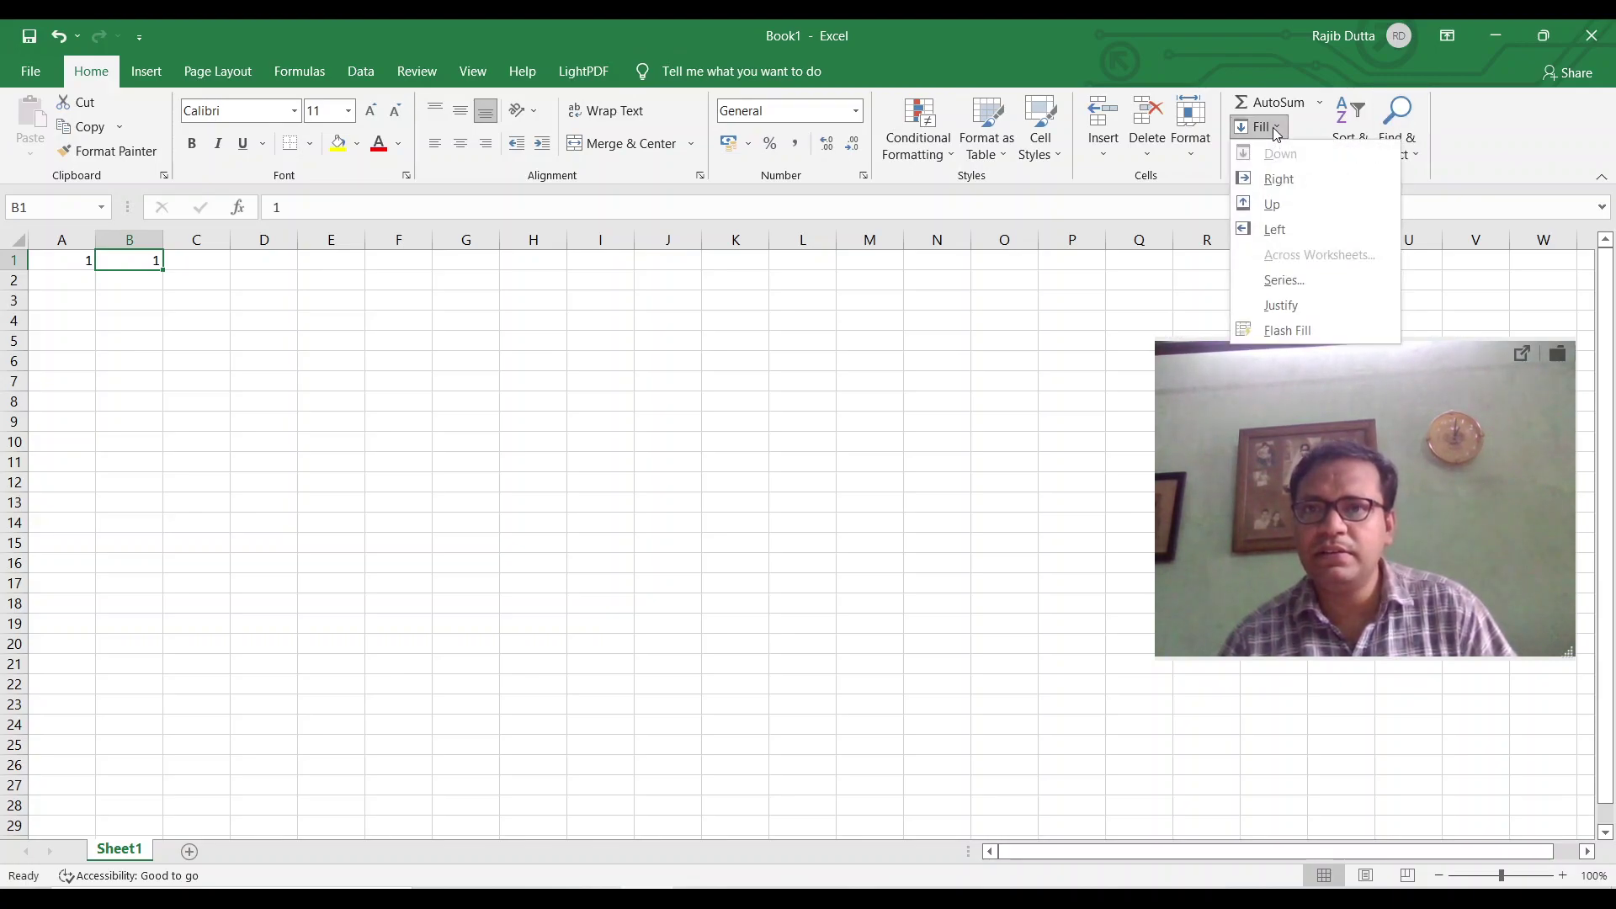
pyautogui.click(1284, 280)
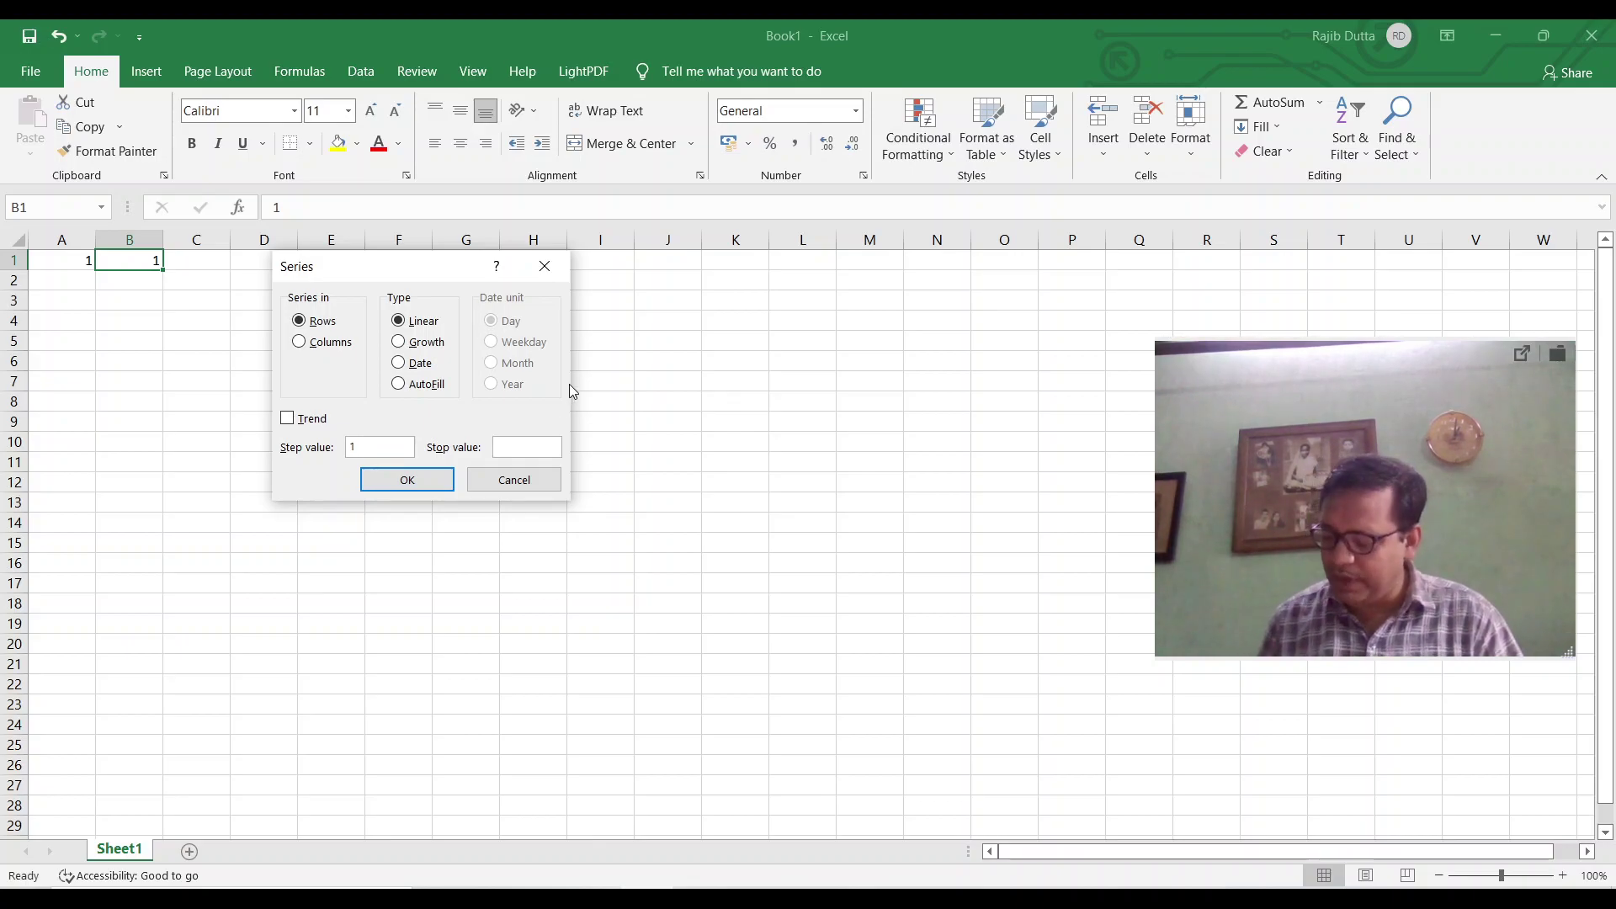
pyautogui.write('2')
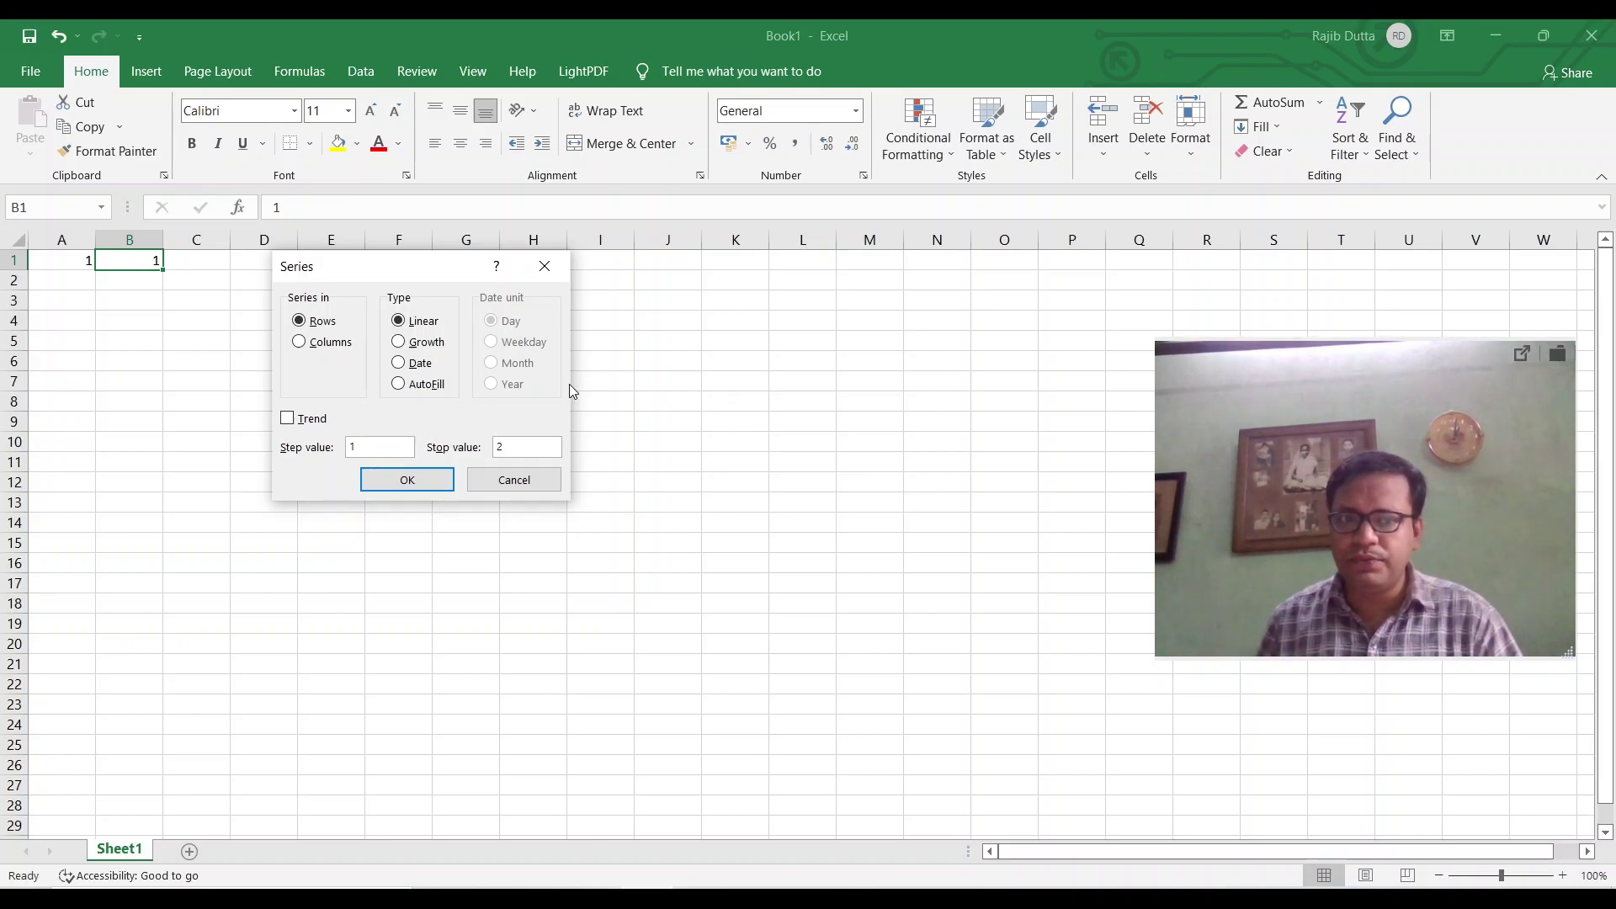
pyautogui.write('56')
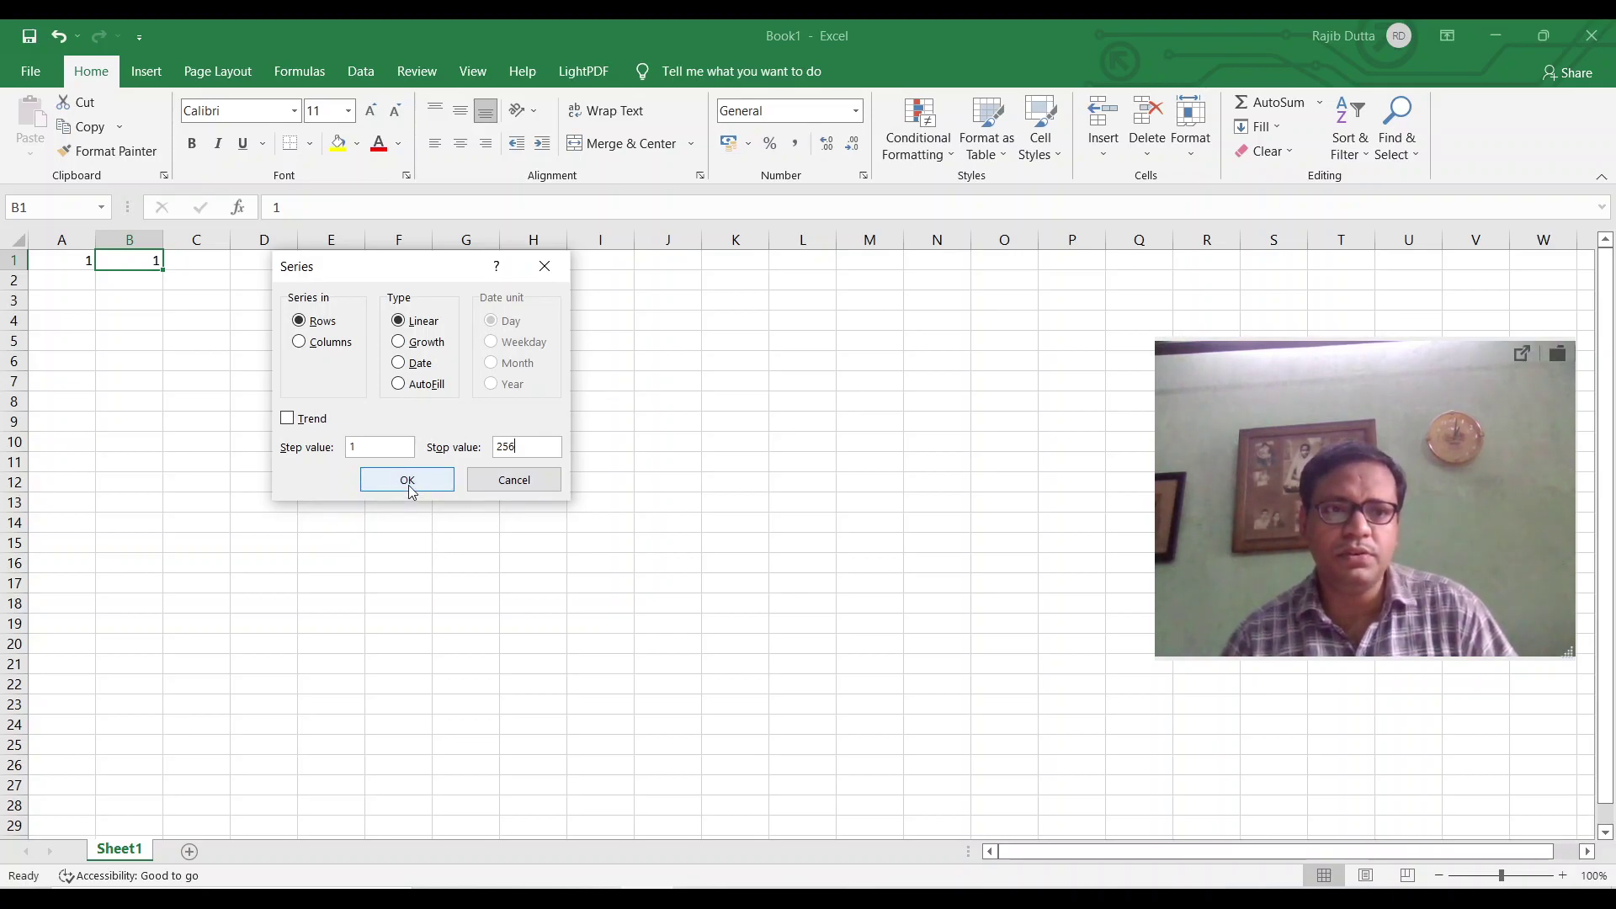
pyautogui.click(515, 481)
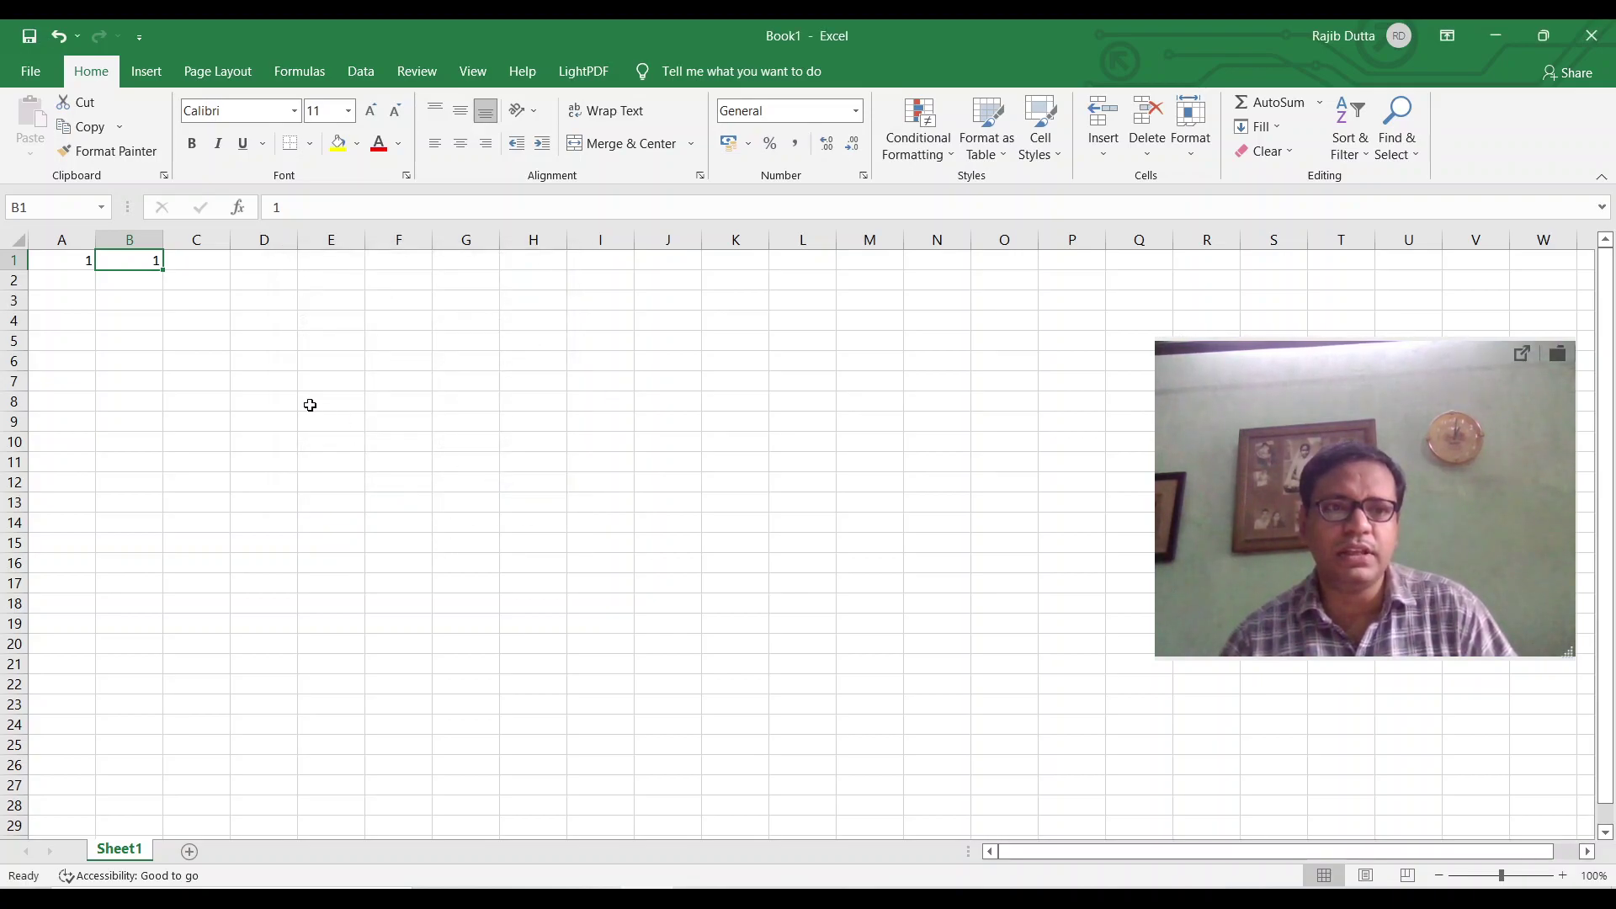
pyautogui.click(58, 257)
pyautogui.click(146, 263)
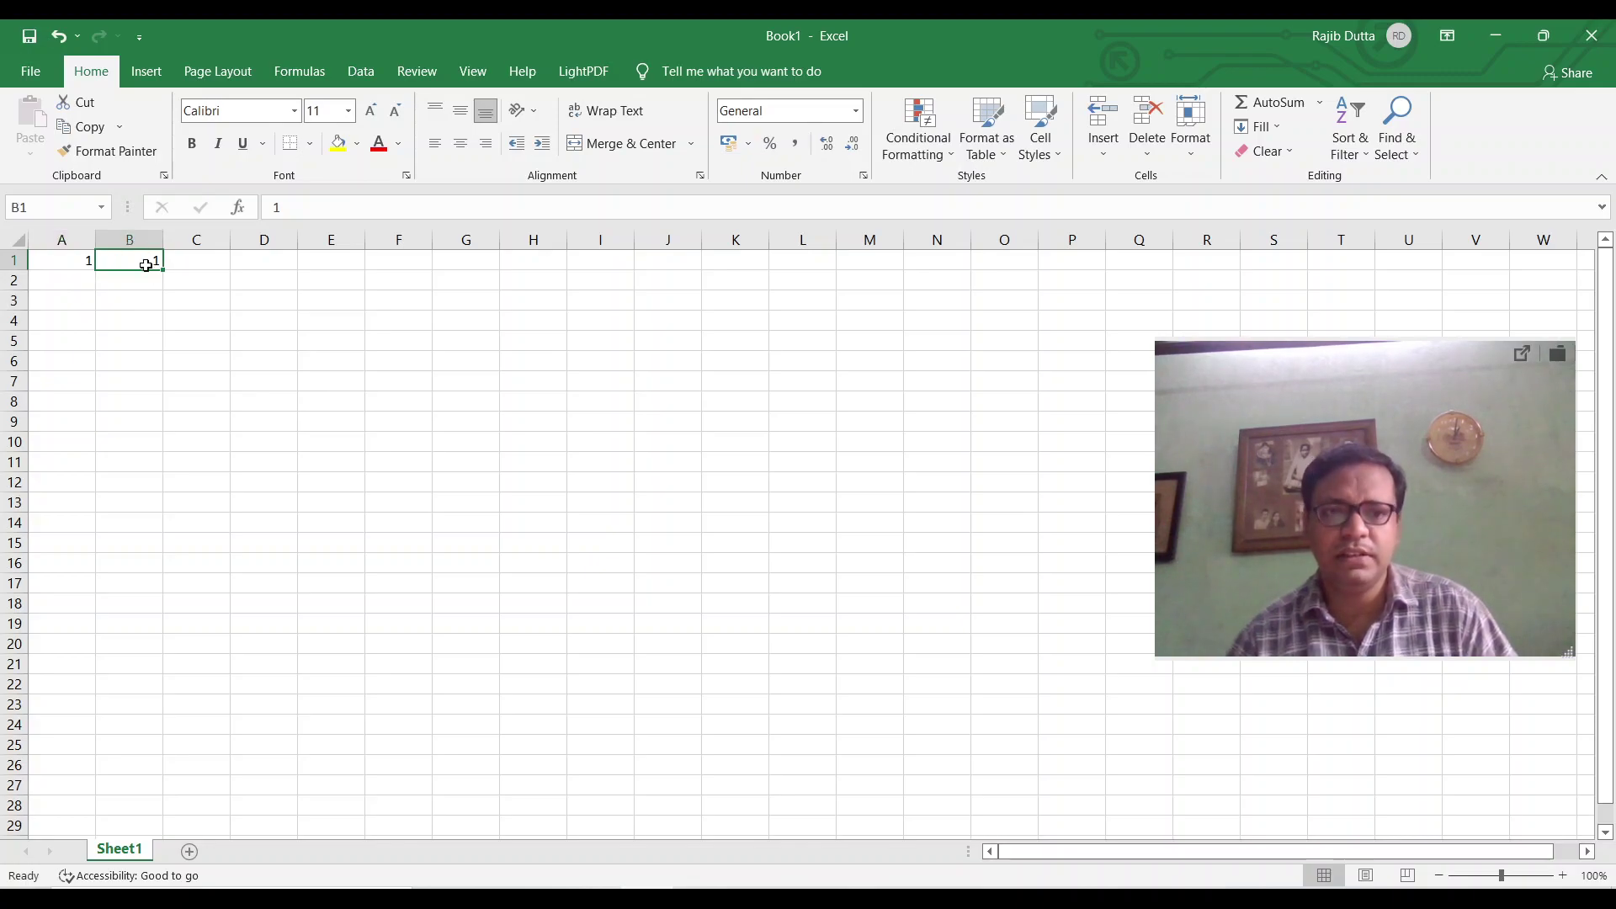
pyautogui.hotkey('ctrl', 'z')
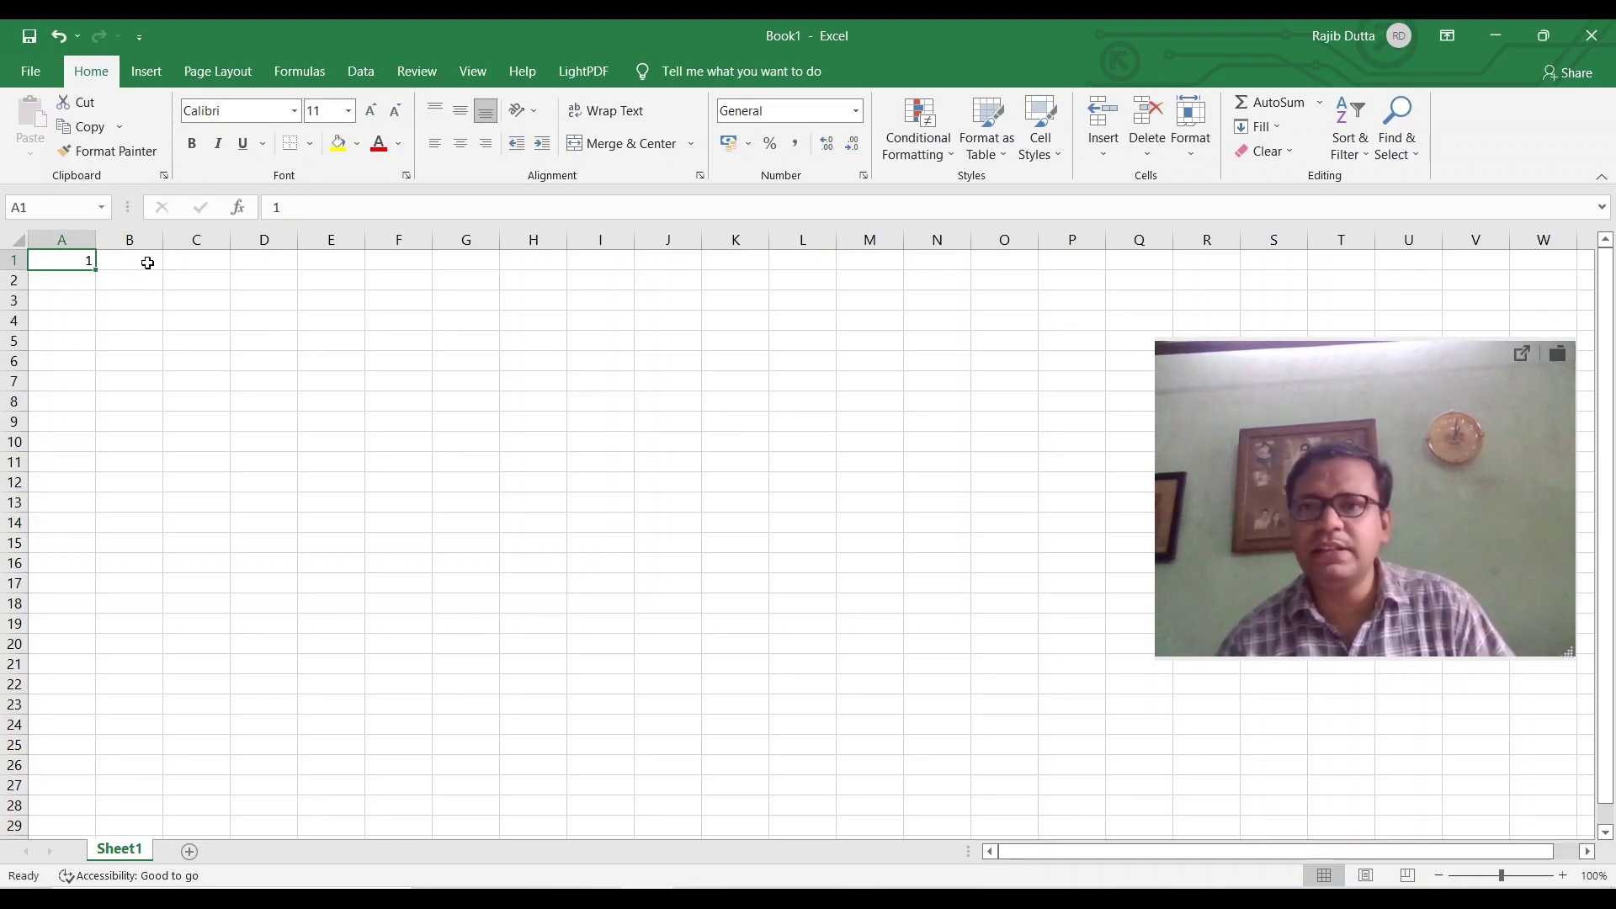
pyautogui.click(1270, 129)
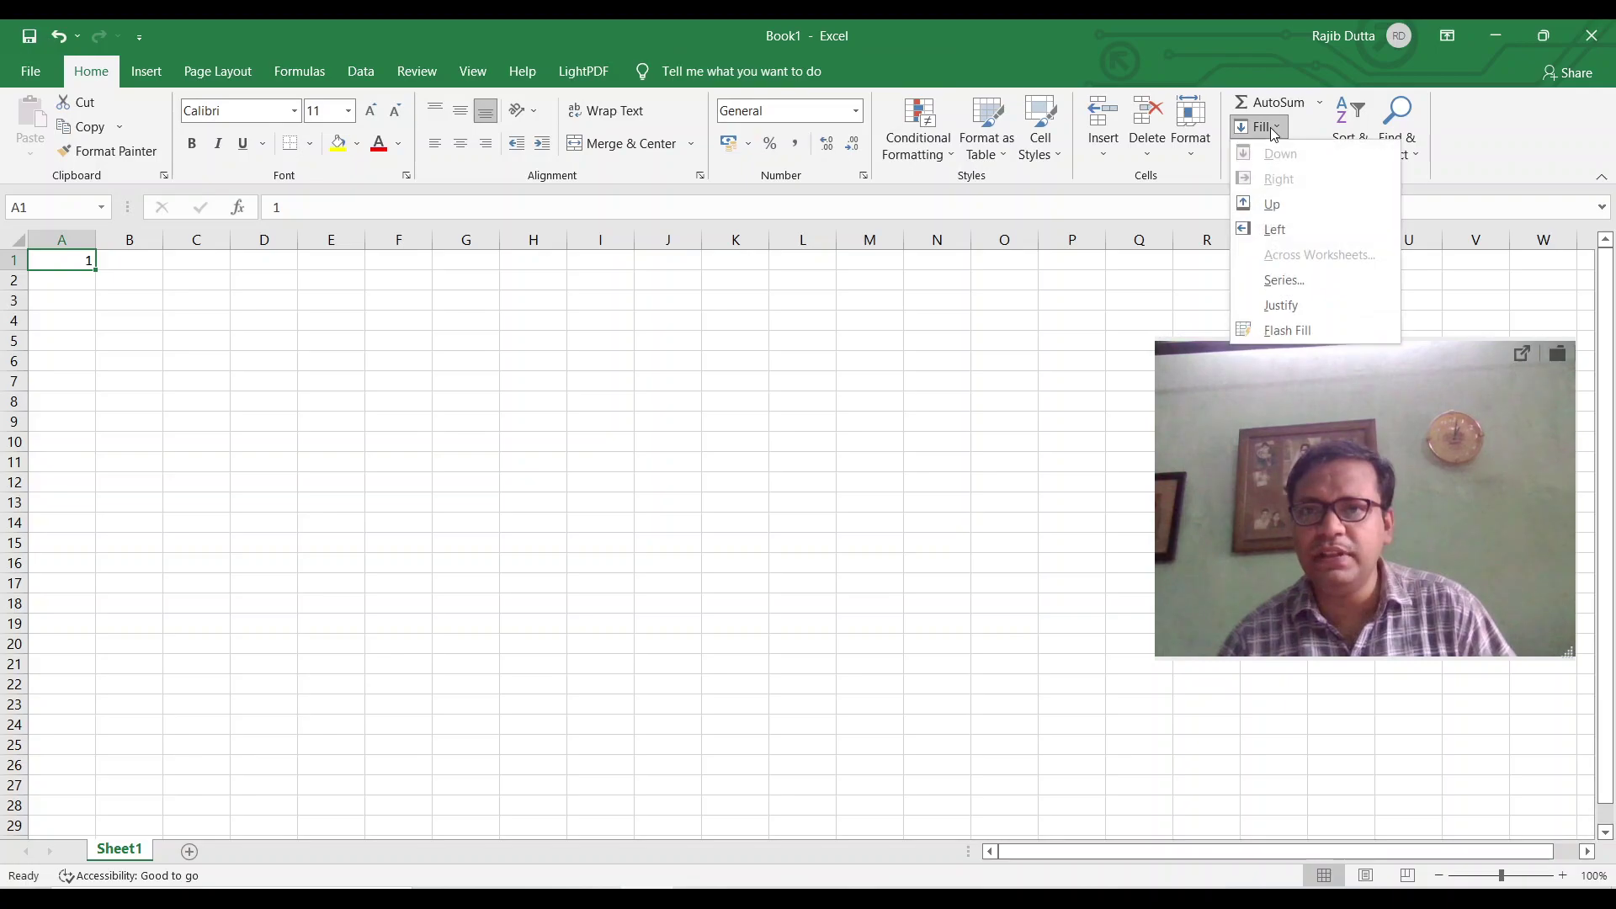
pyautogui.click(1284, 281)
pyautogui.write('255')
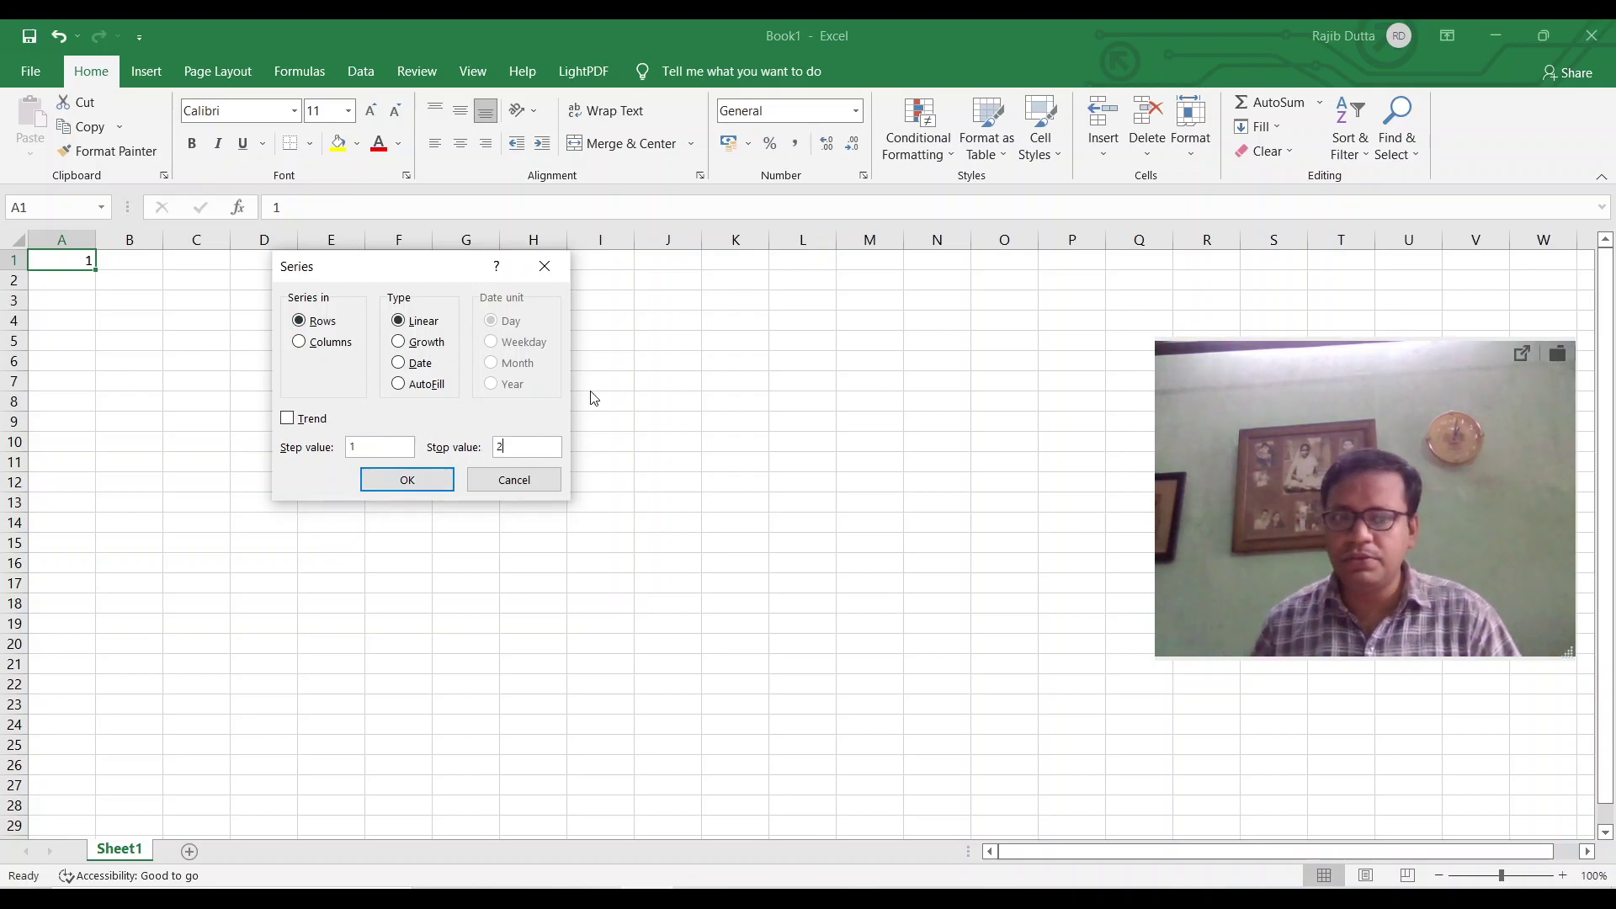
pyautogui.click(400, 479)
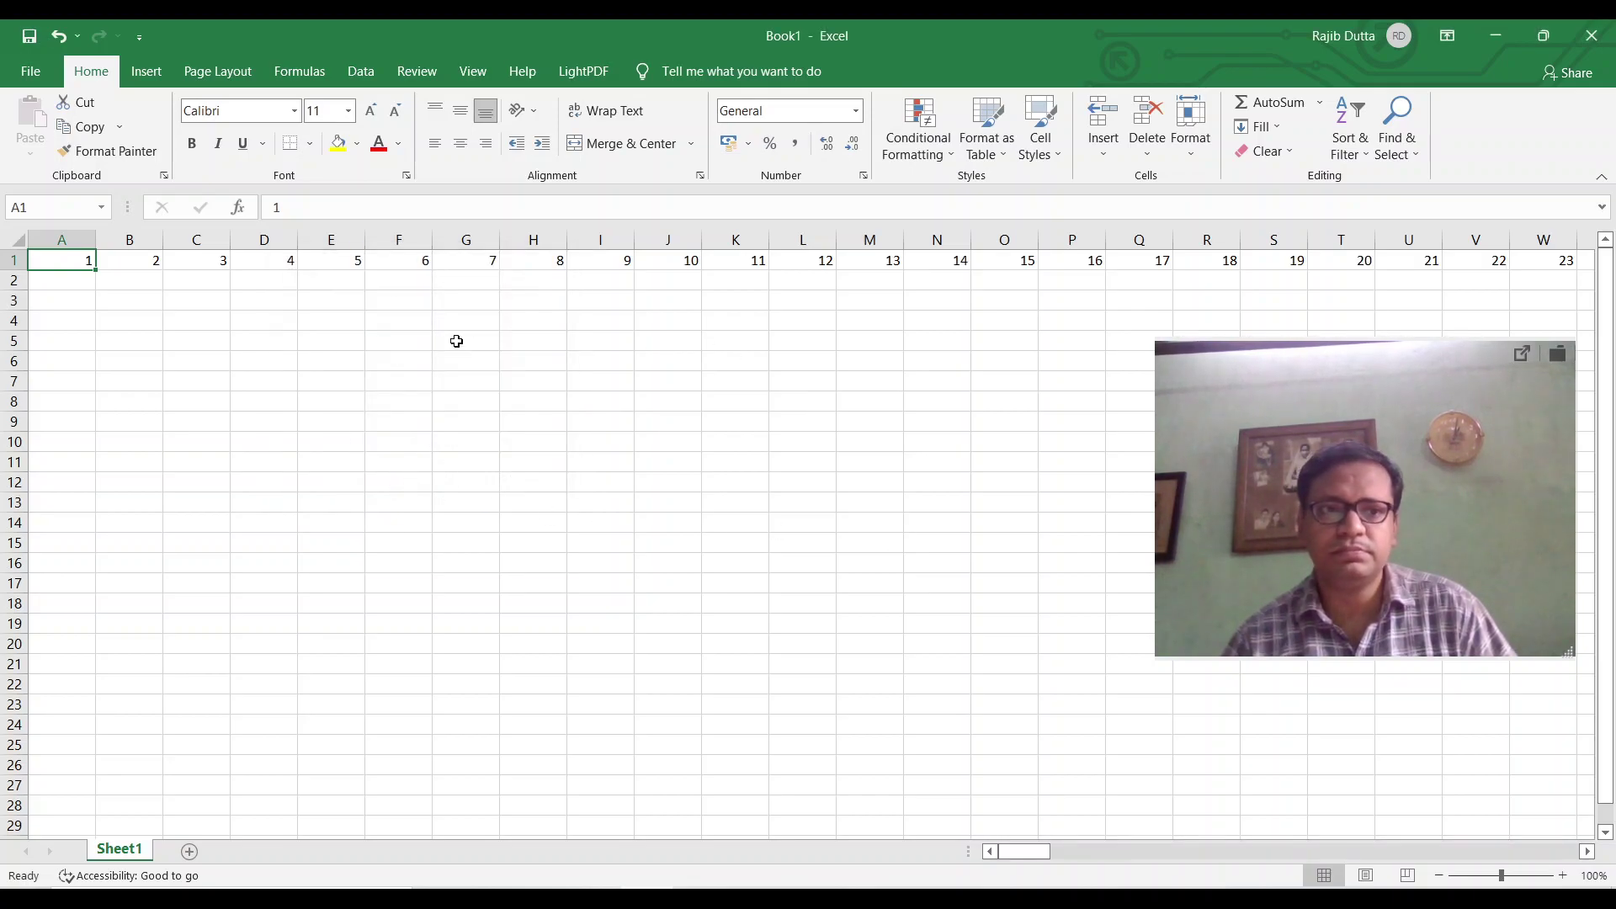
pyautogui.hotkey('ctrl', 'Right')
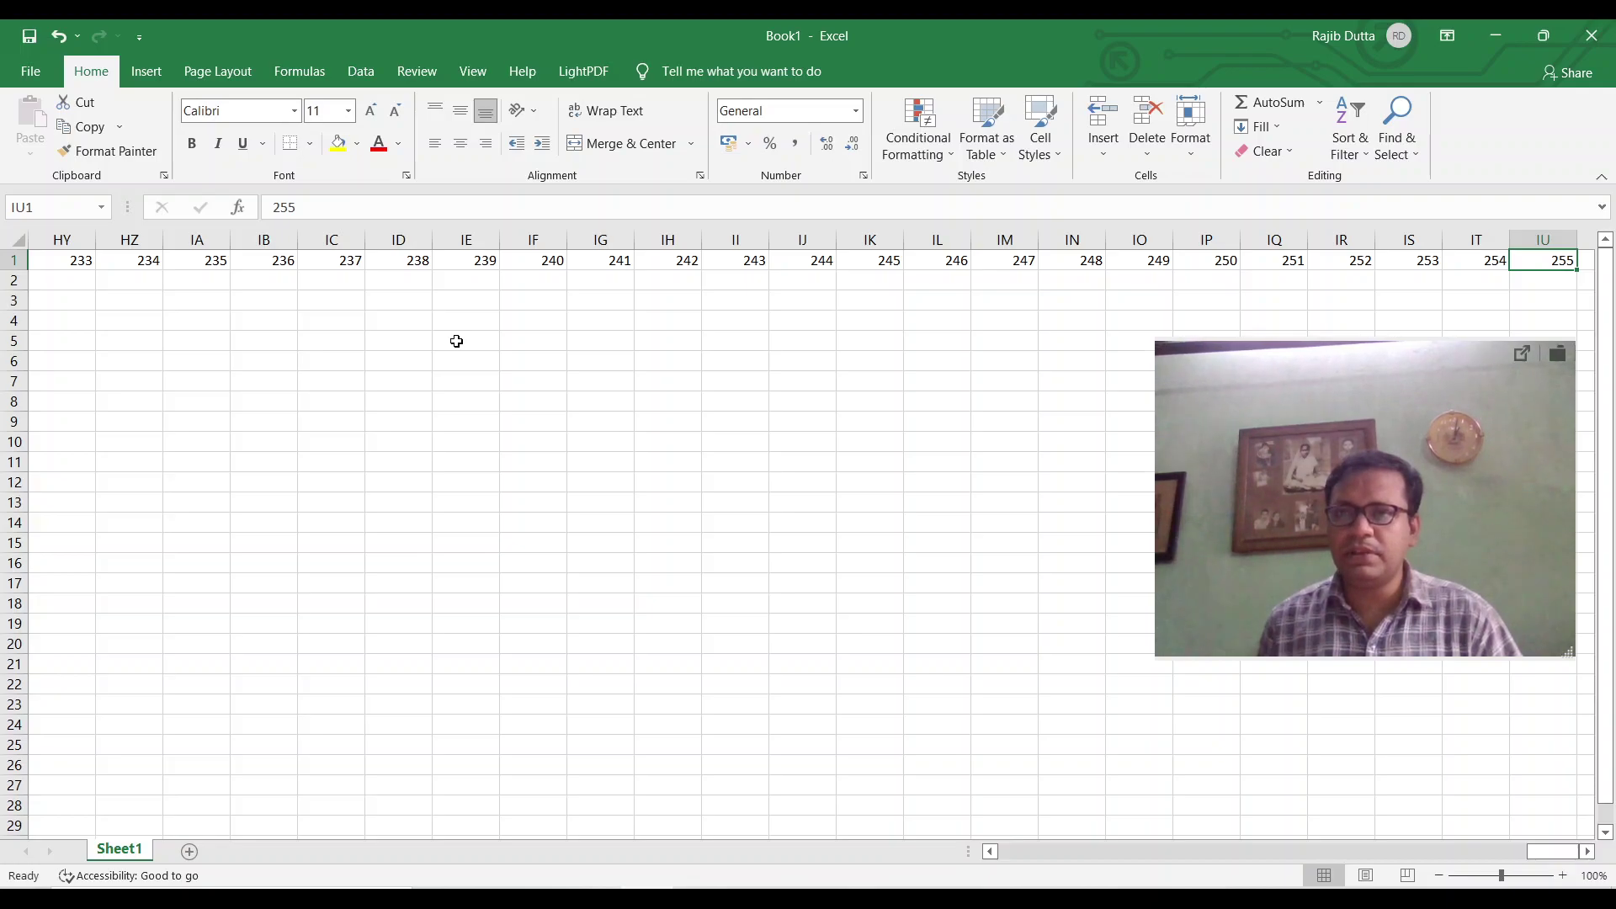
pyautogui.hotkey('ctrl', 'Right')
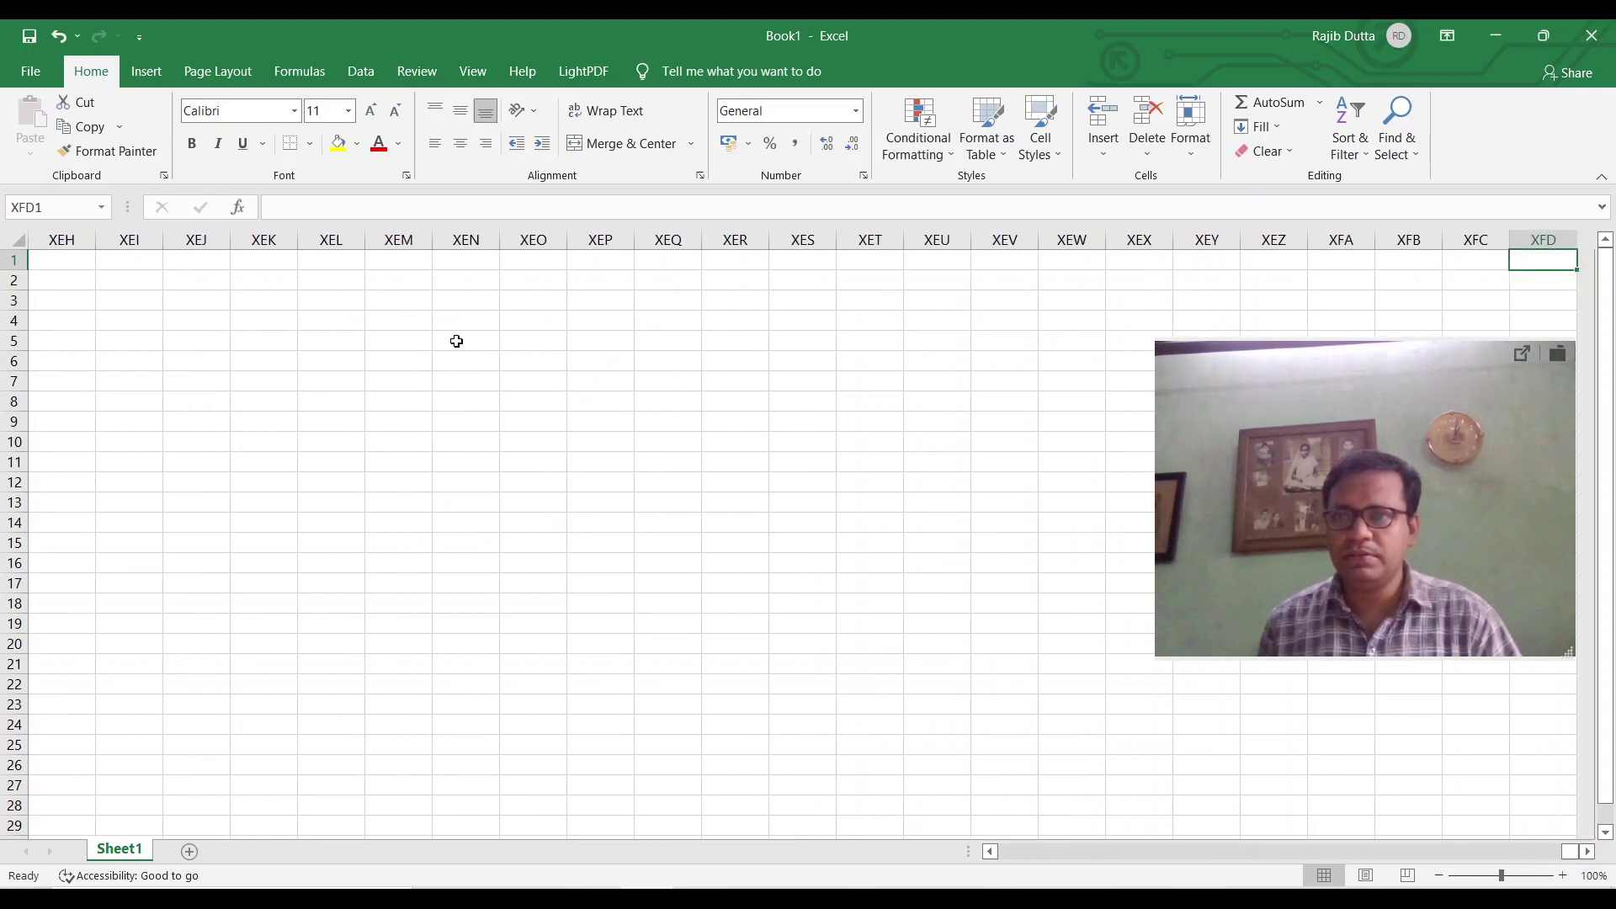
pyautogui.hotkey('ctrl', 'Left')
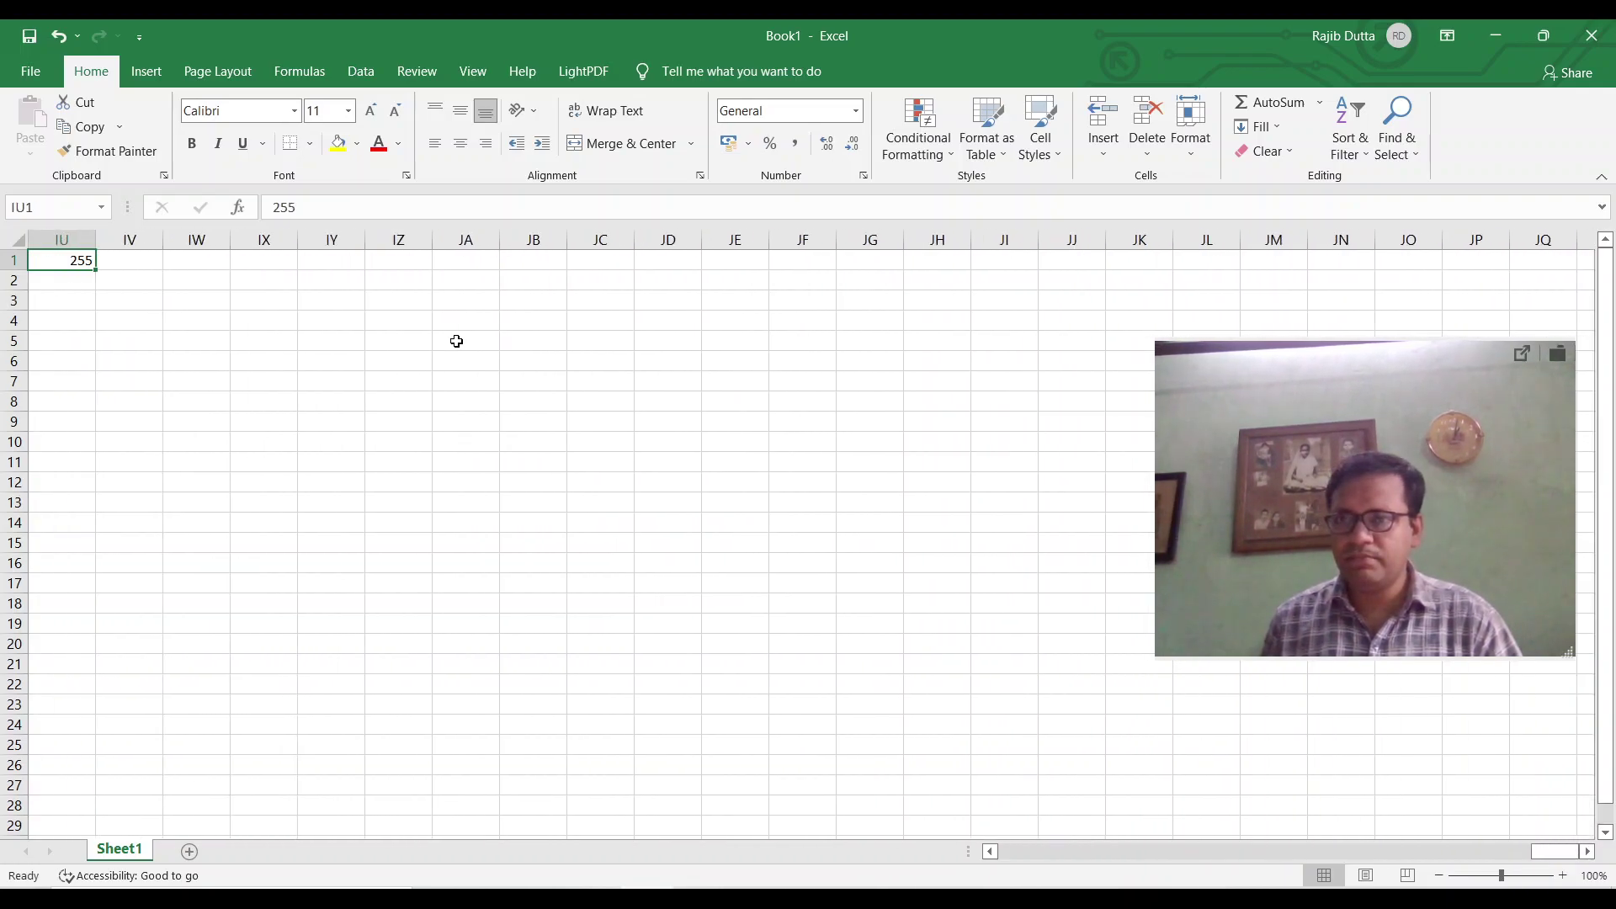
pyautogui.hotkey('ctrl', 'Left')
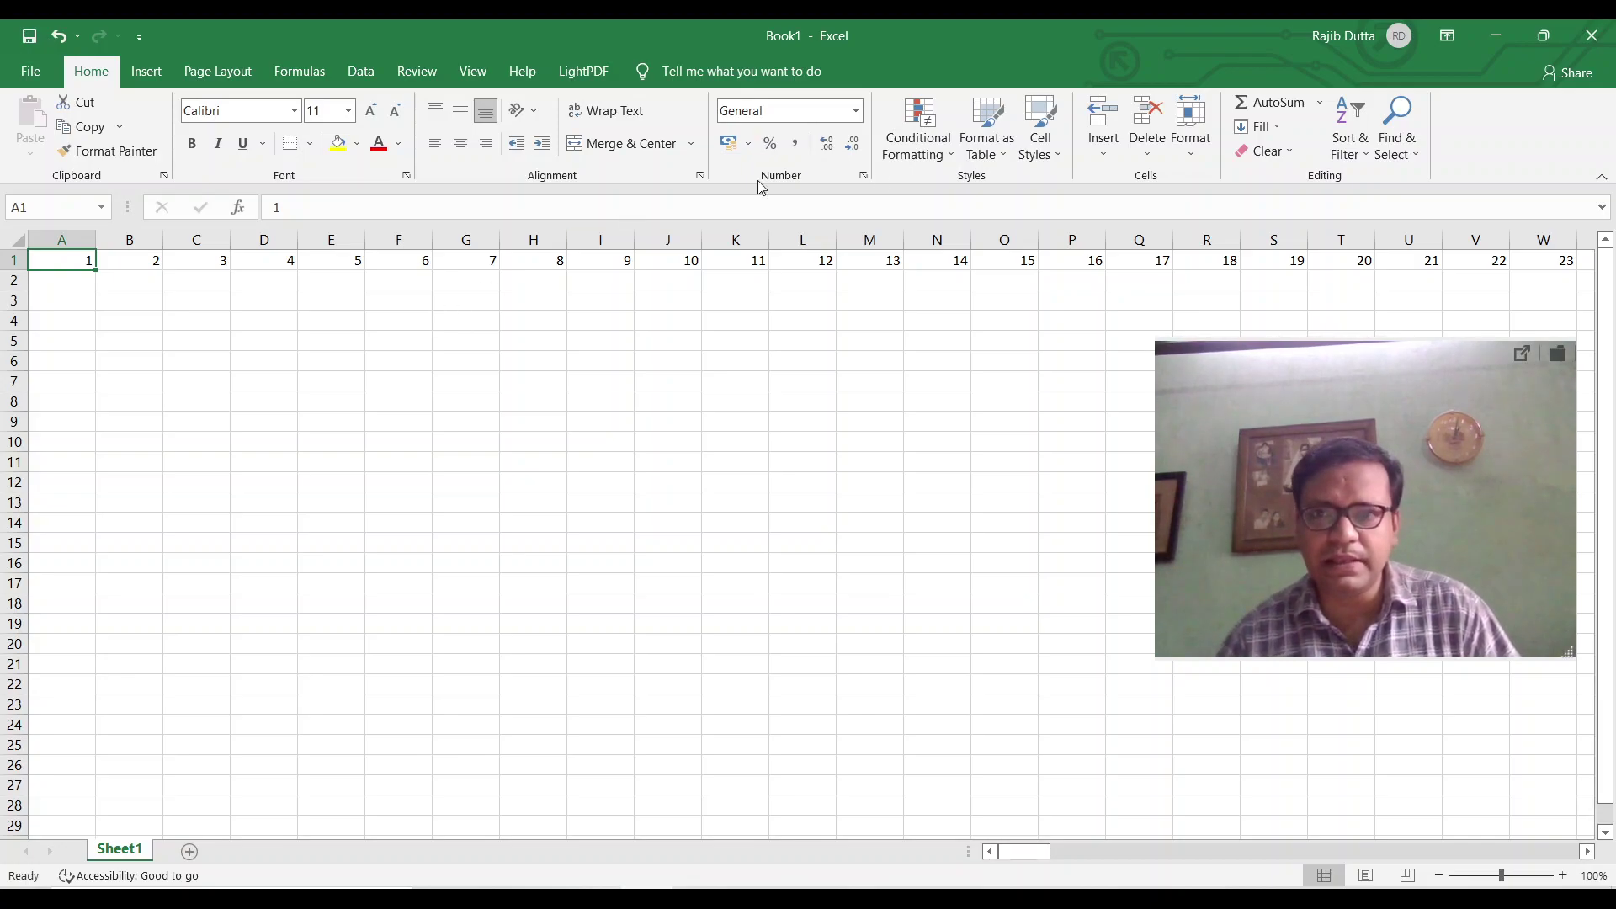
# Apply a linear row series with step 1 and stop value 50000 across row 1.
pyautogui.click(1260, 127)
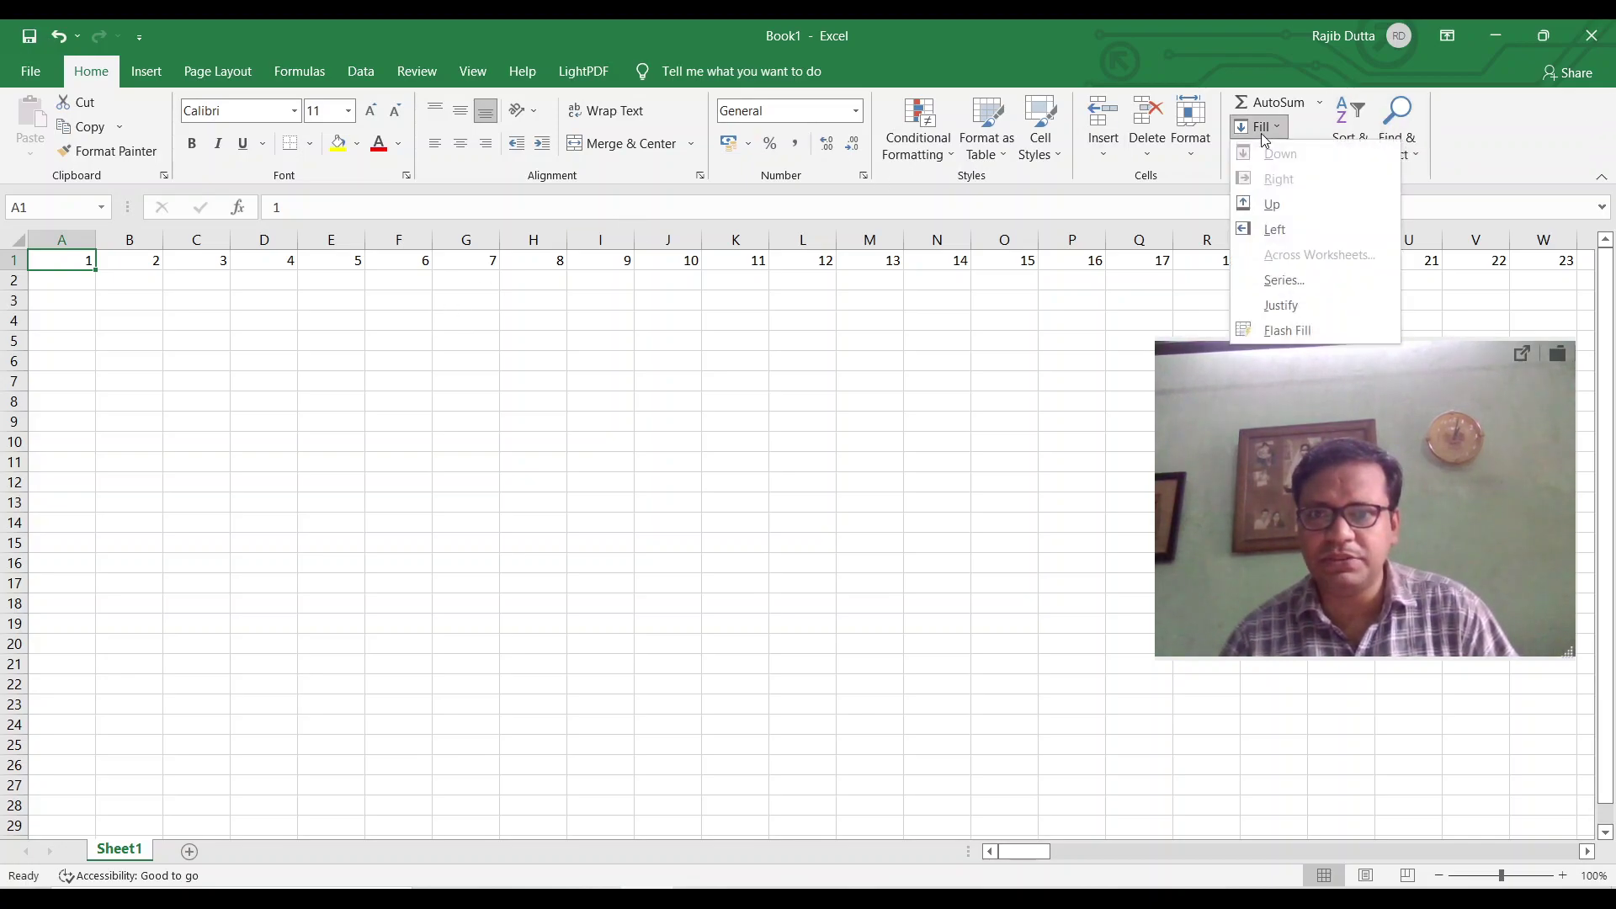
pyautogui.click(1283, 280)
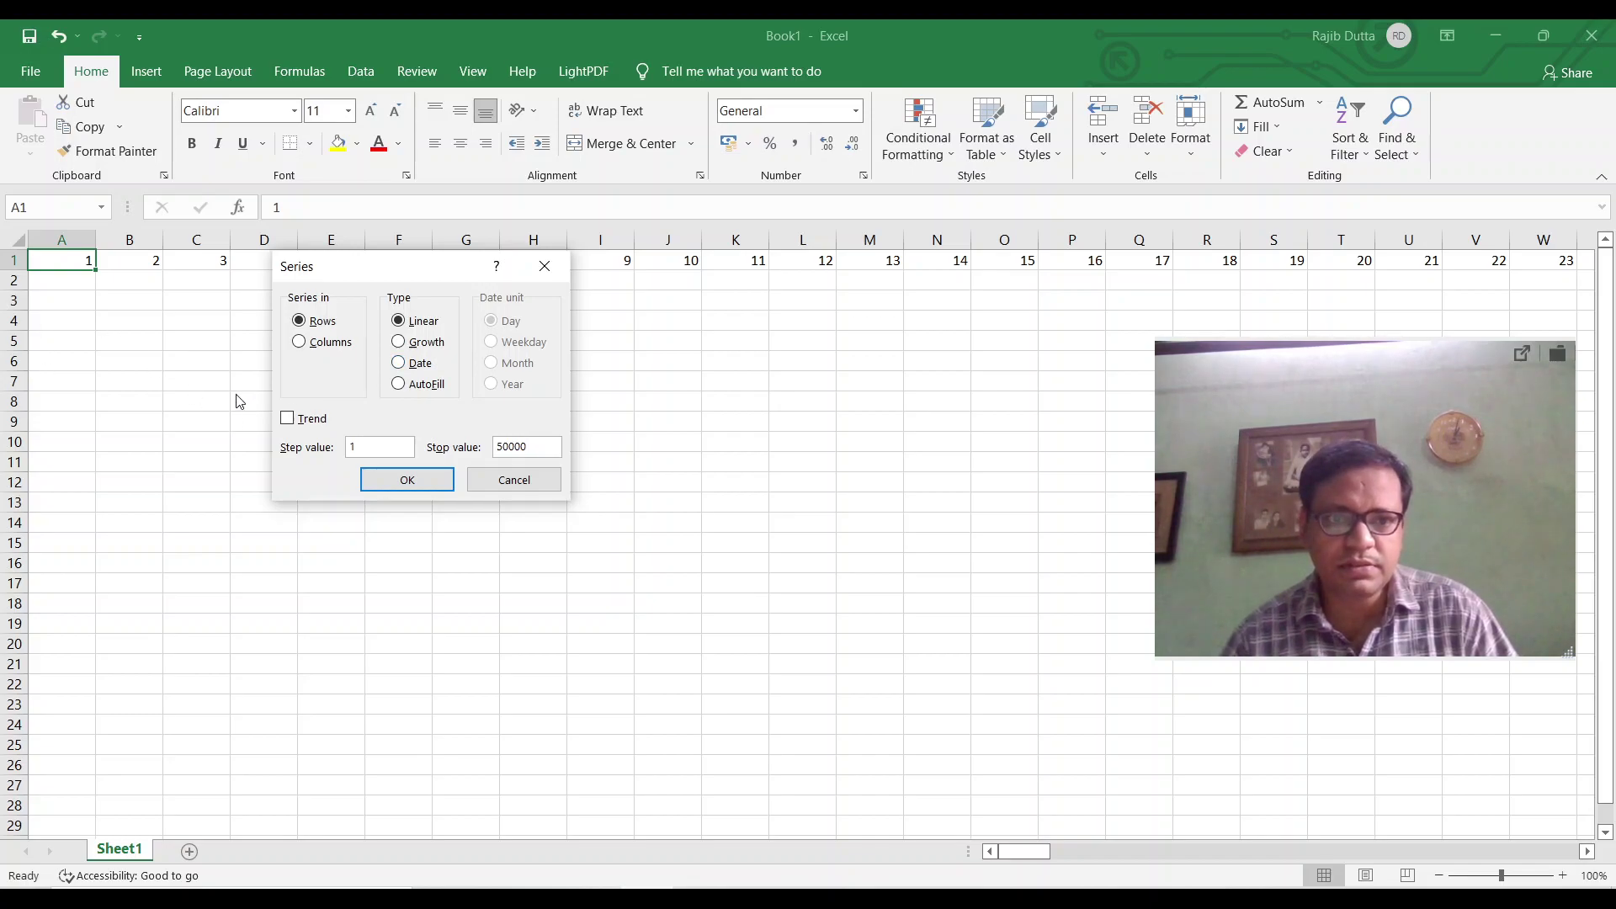
pyautogui.click(407, 484)
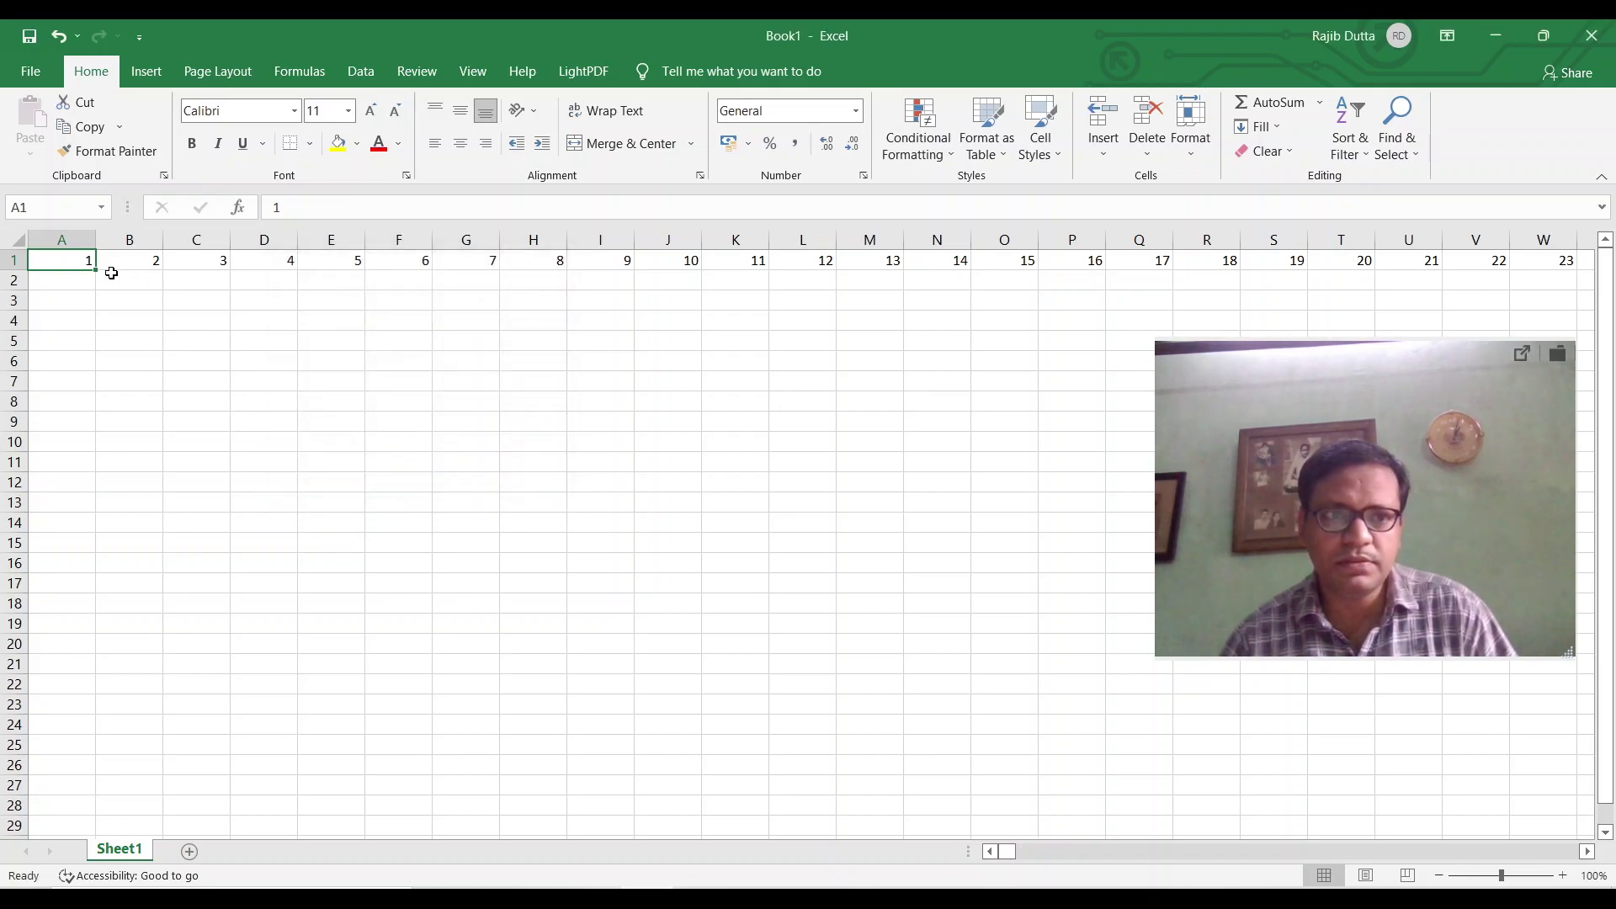
# Jump to XFD1 at the end of row 1 and check nearby values such as XEH1.
pyautogui.hotkey('ctrl', 'Right')
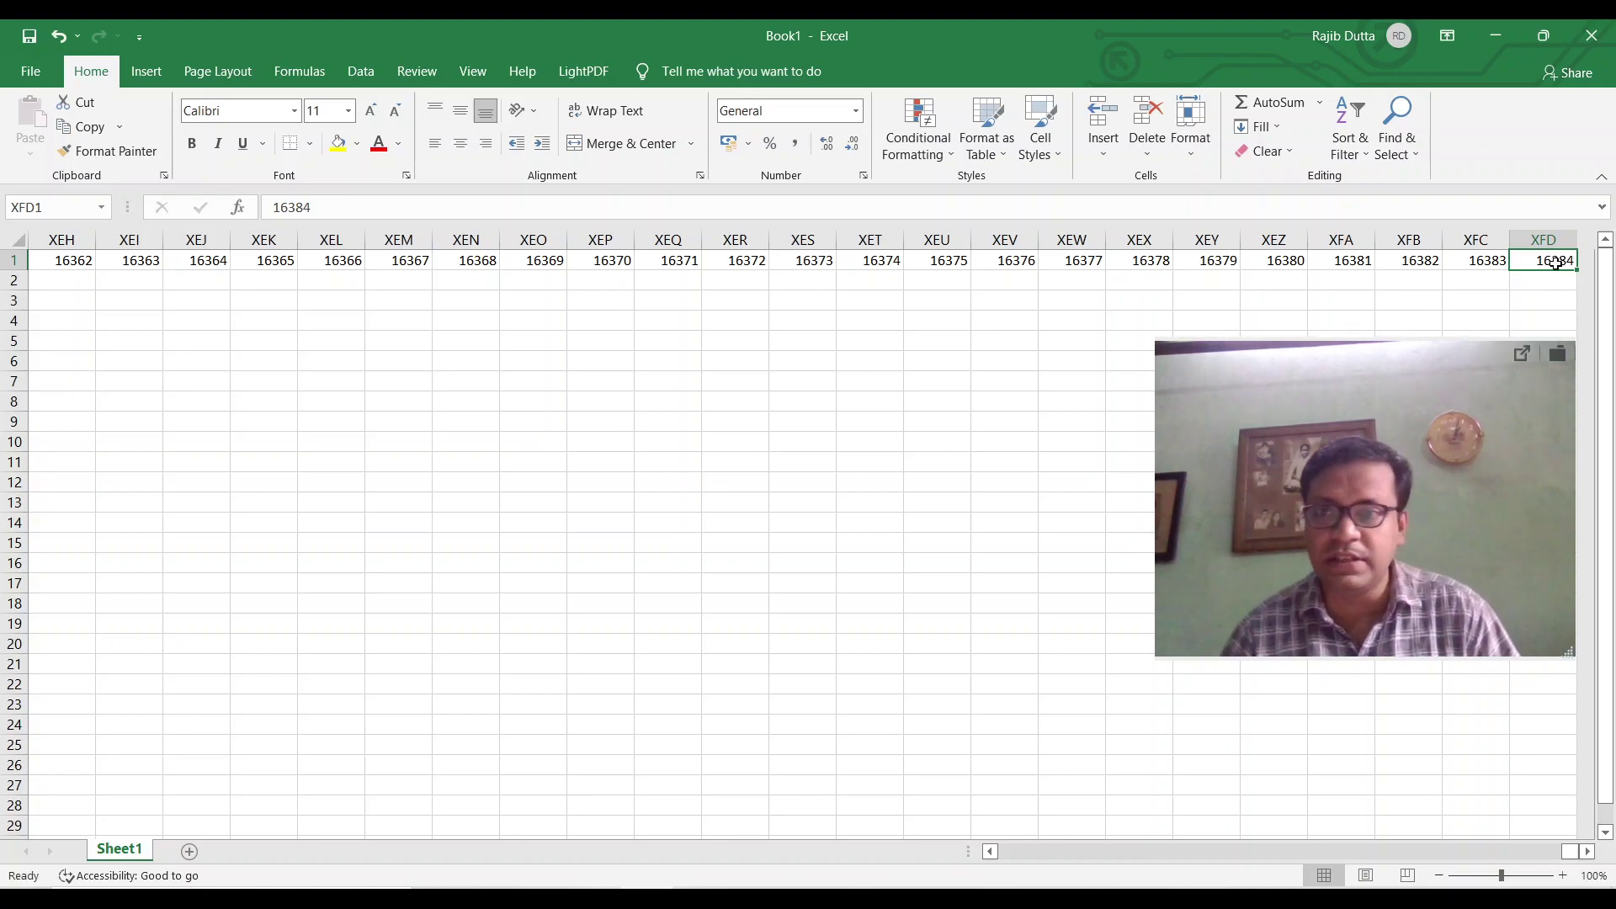
pyautogui.click(76, 261)
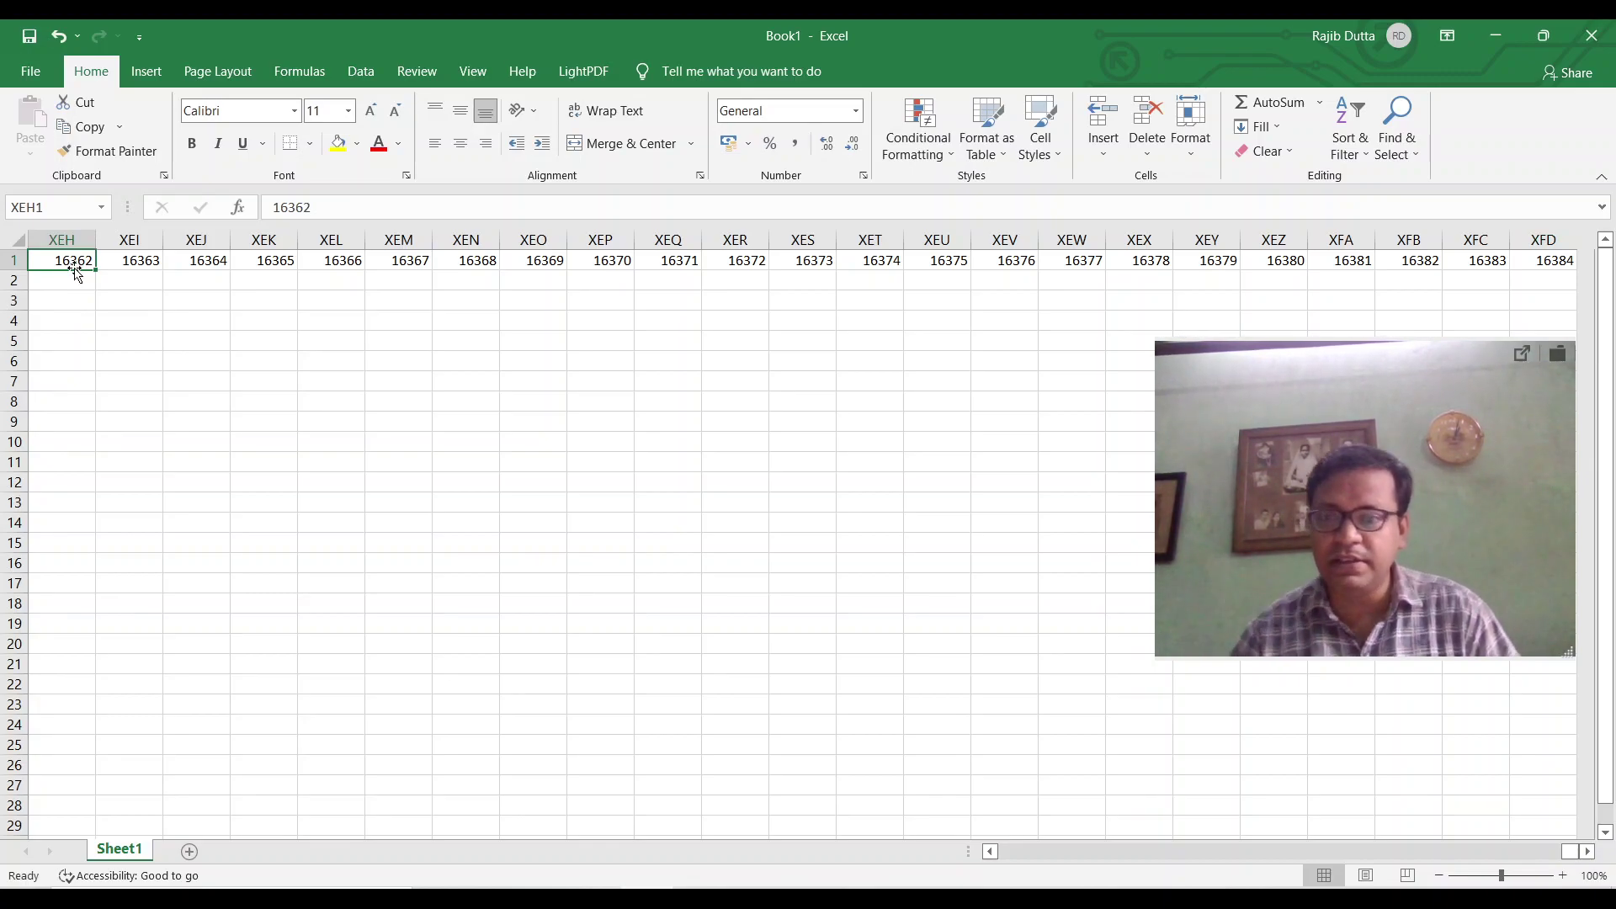
pyautogui.moveTo(1404, 489); pyautogui.dragTo(1425, 522)
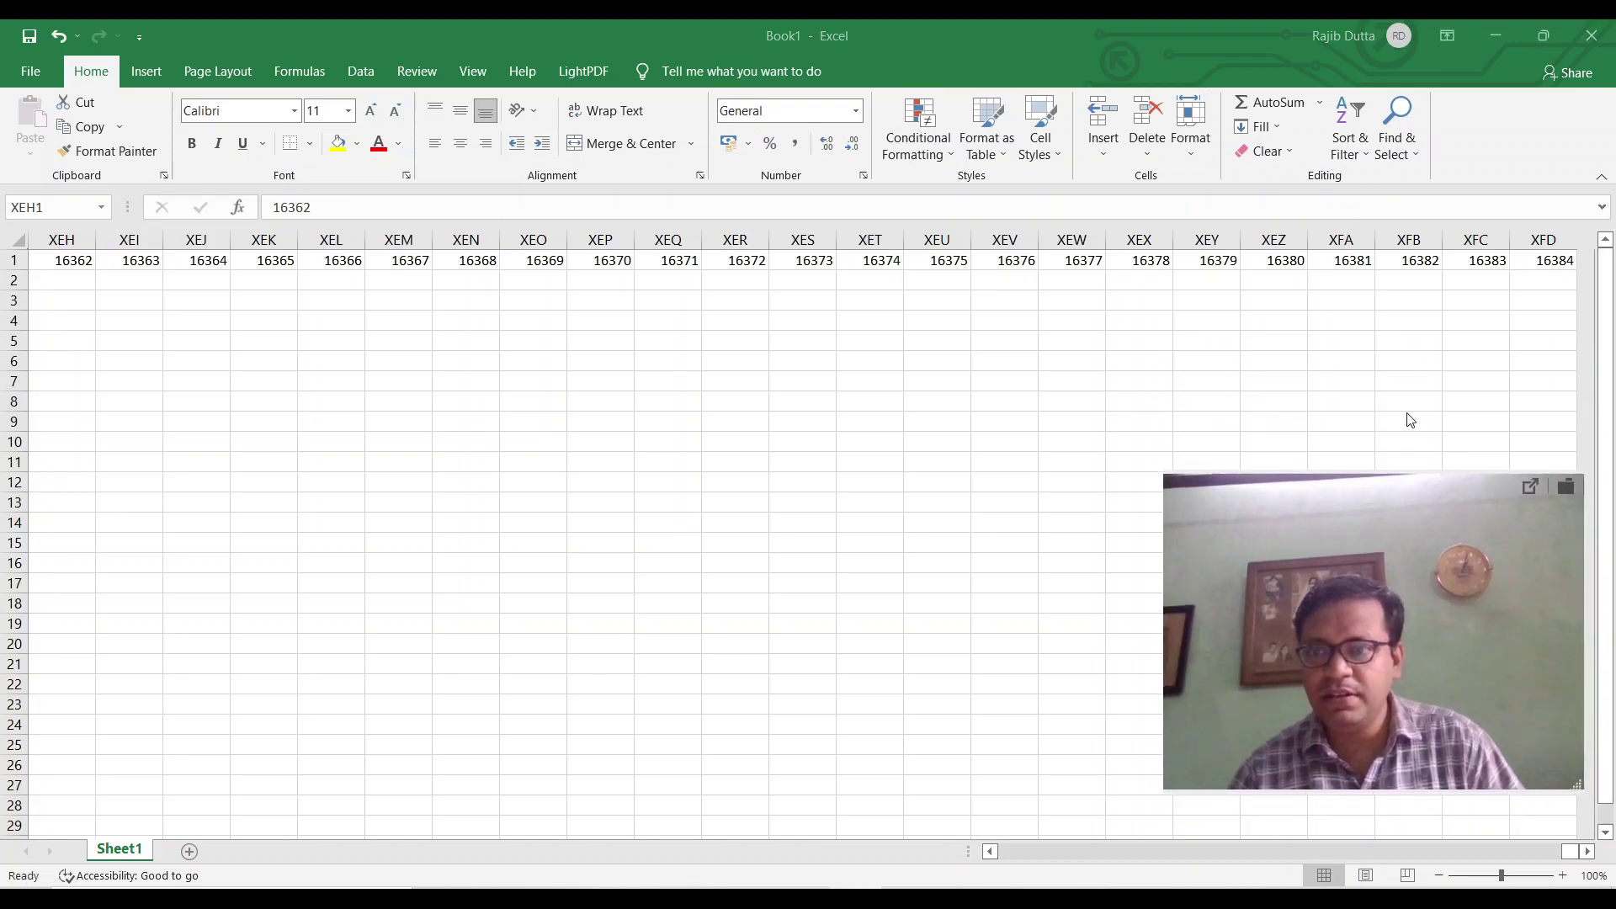
# Select XFD1 (16384), zoom to 200%, then jump back to column A and down to row 1048576.
pyautogui.click(1541, 261)
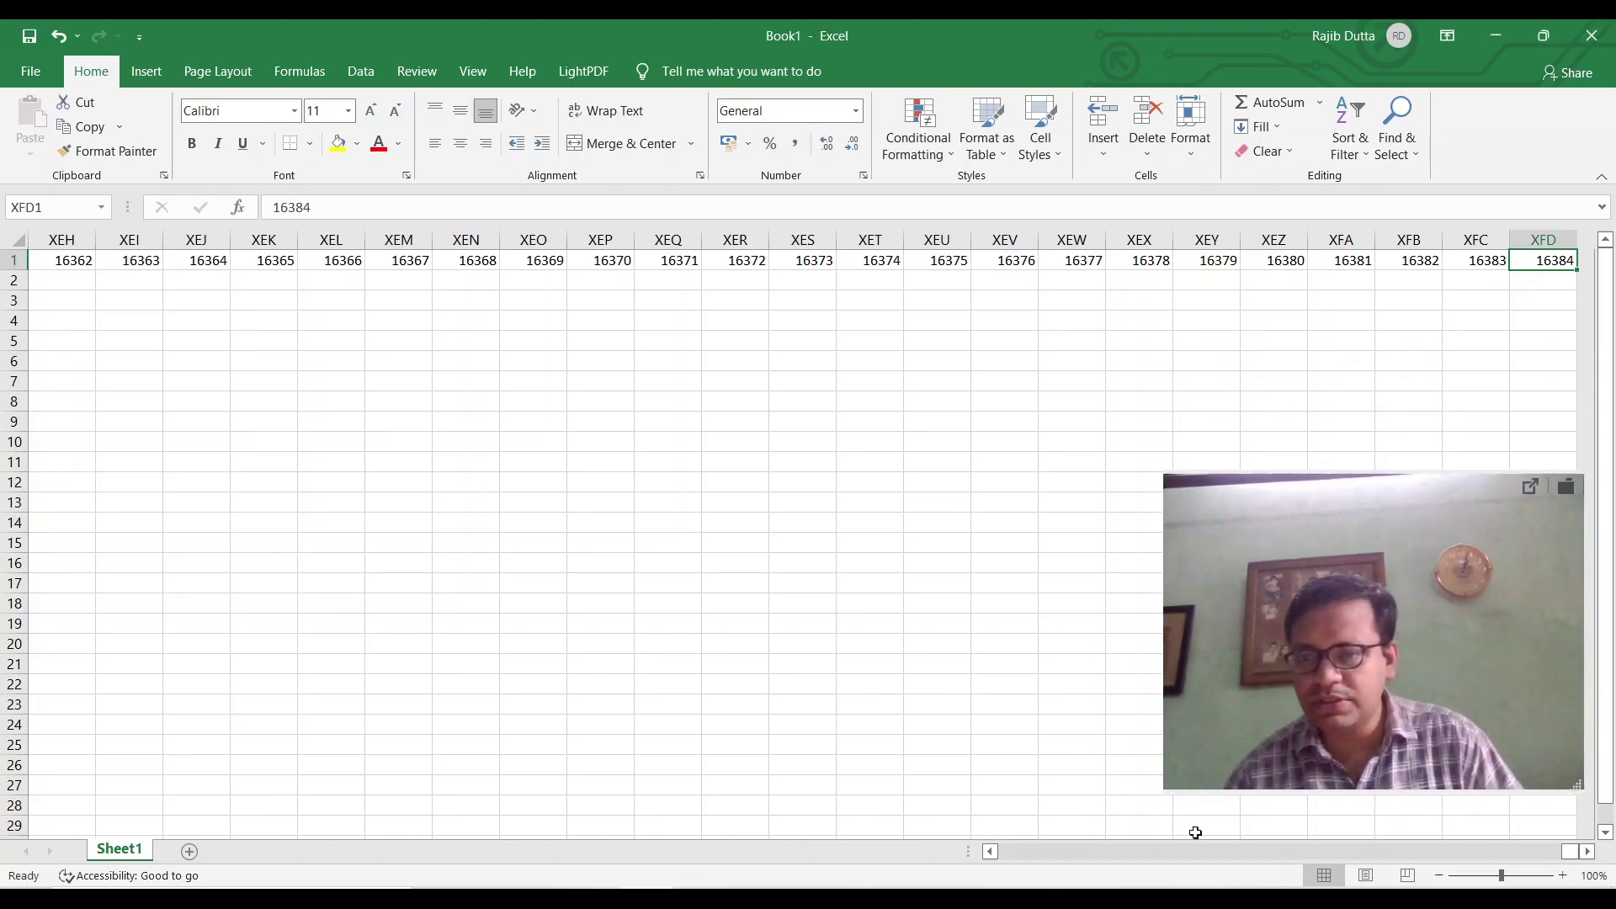
pyautogui.click(1562, 874)
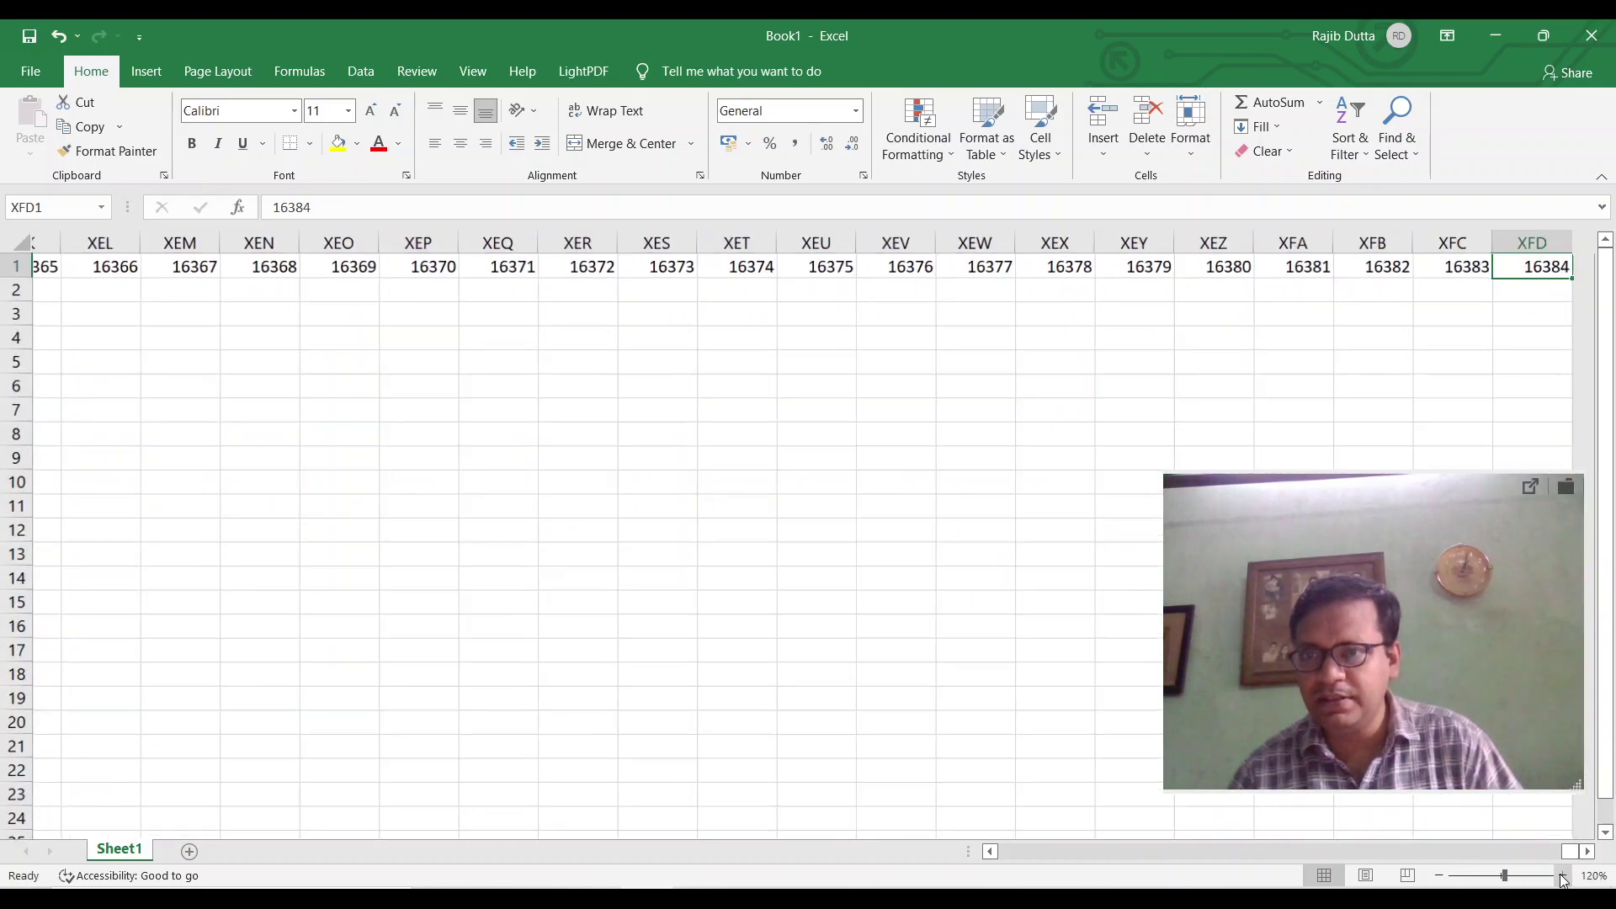
pyautogui.click(1561, 875)
pyautogui.click(1562, 874)
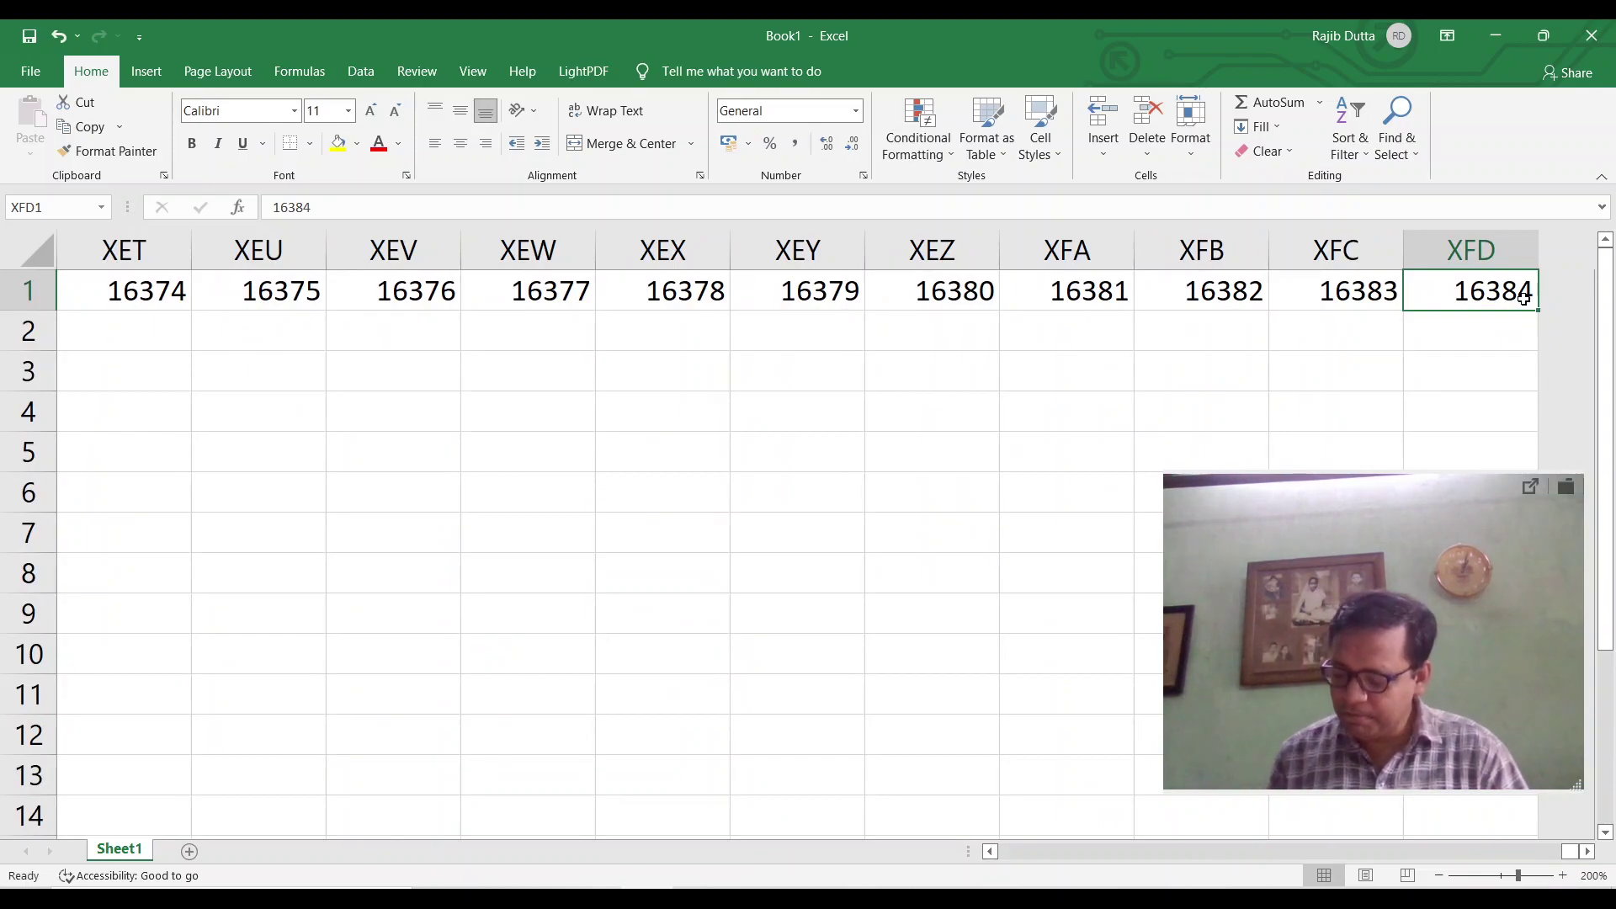
pyautogui.hotkey('ctrl', 'Left')
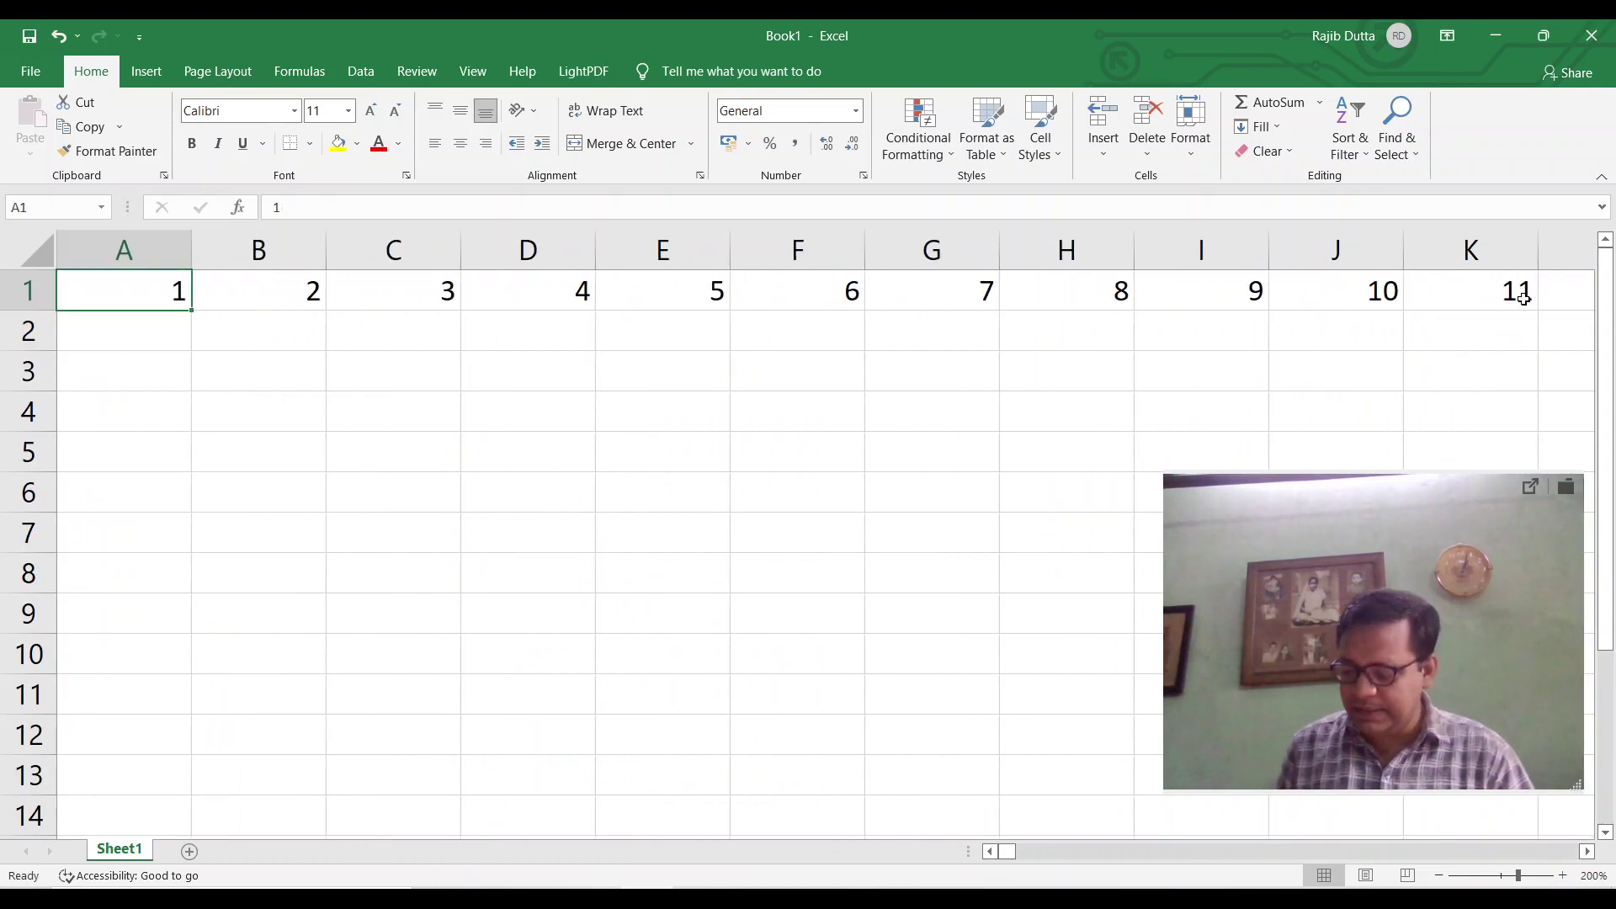
pyautogui.hotkey('ctrl', 'Down')
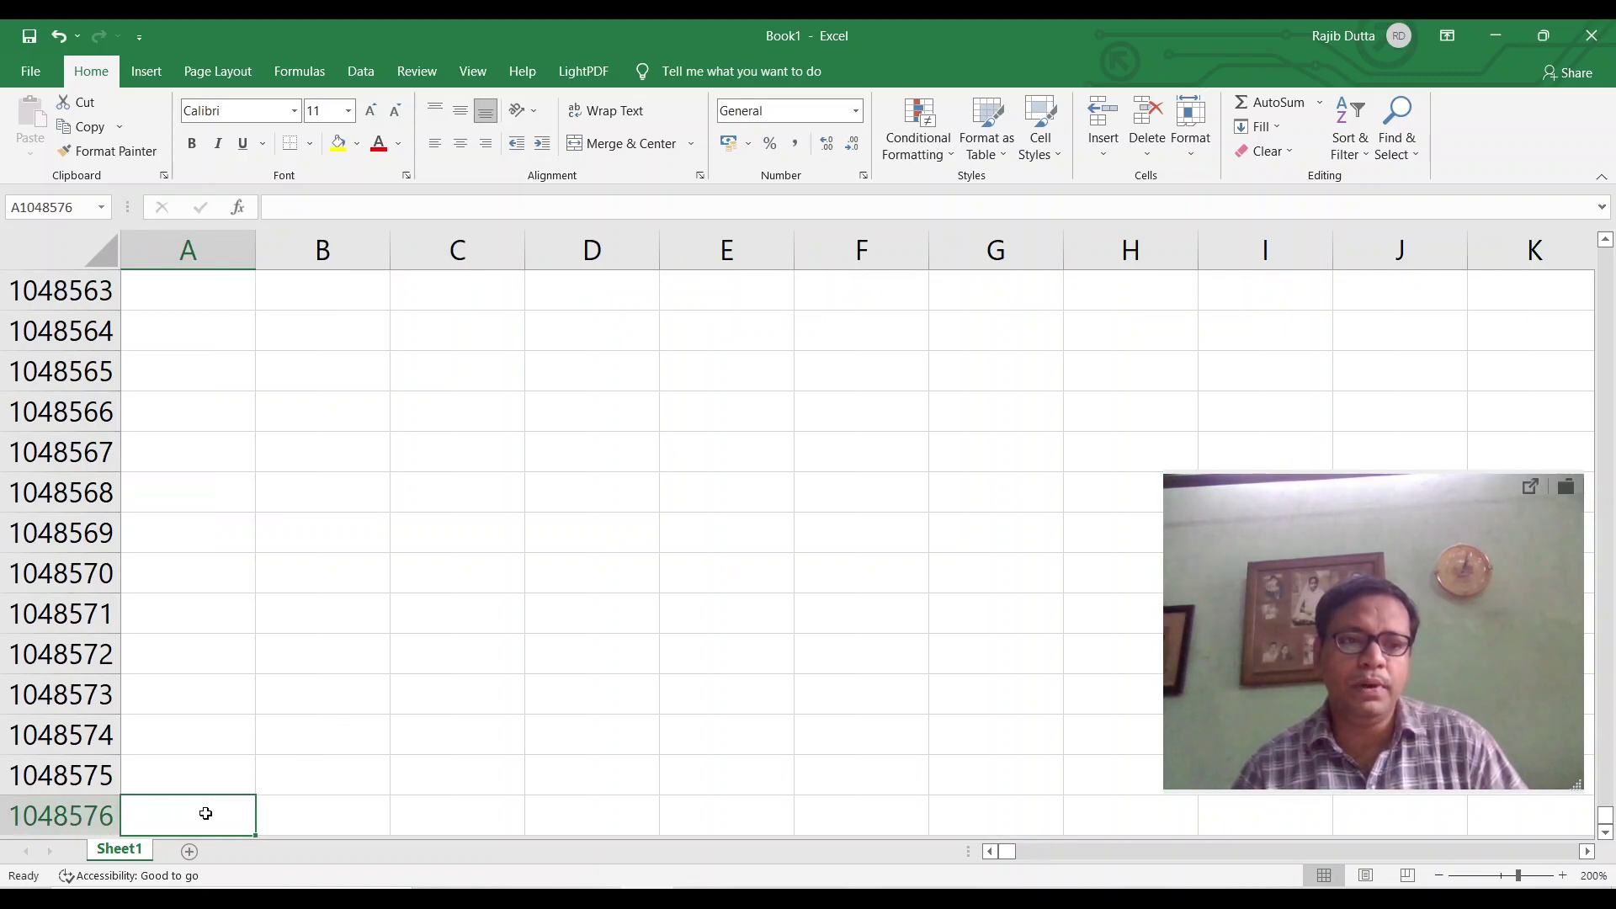
pyautogui.write('10')
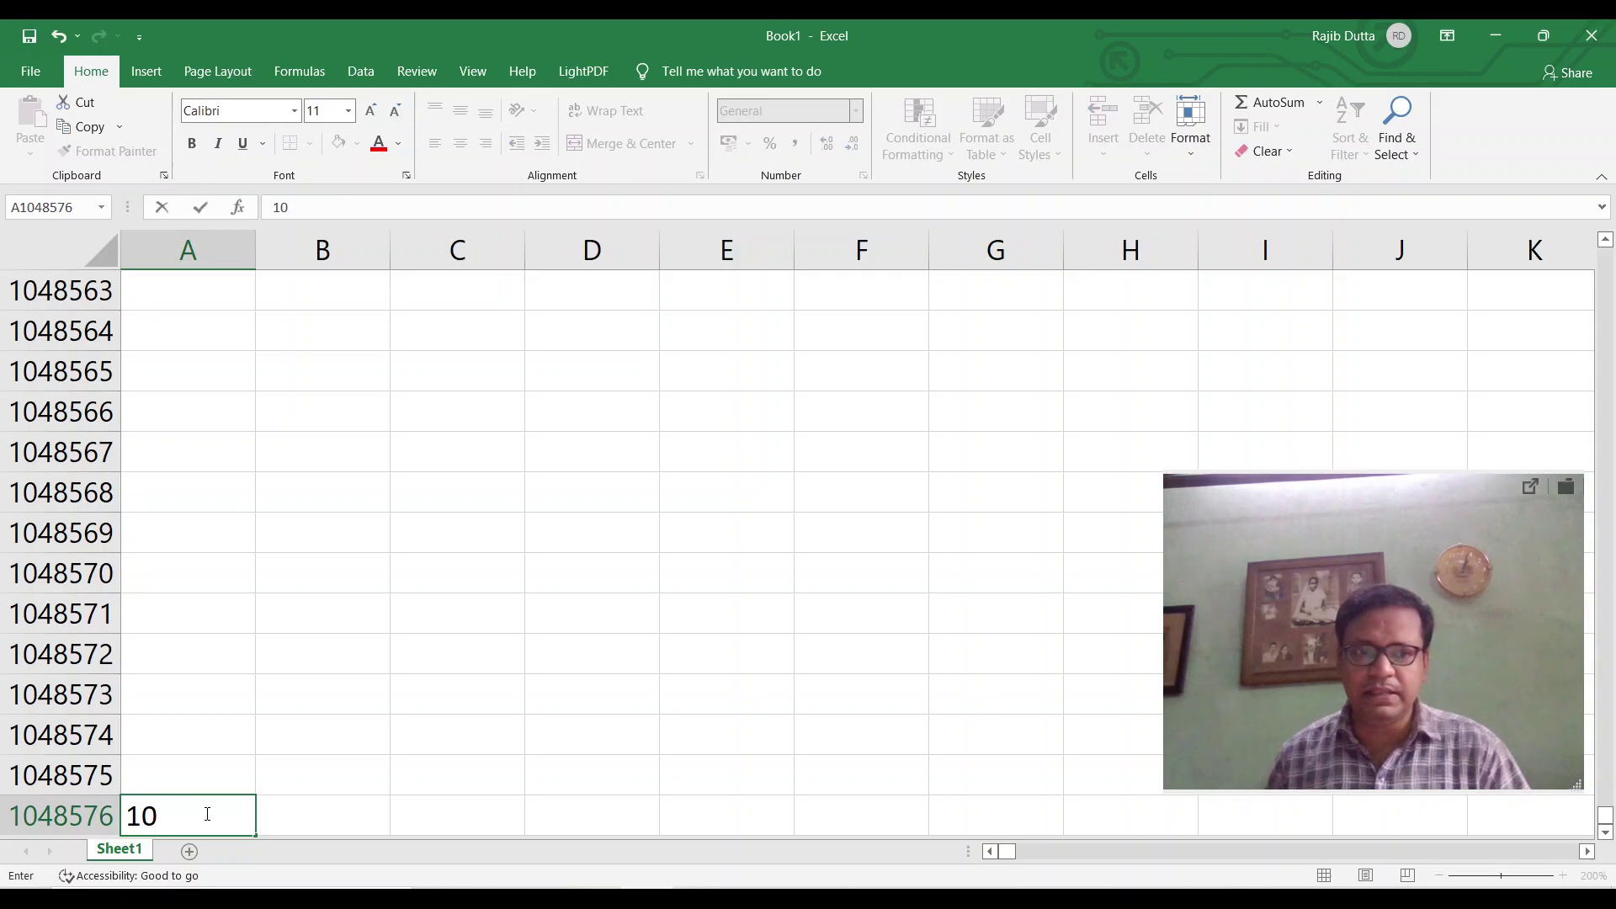
pyautogui.write('48')
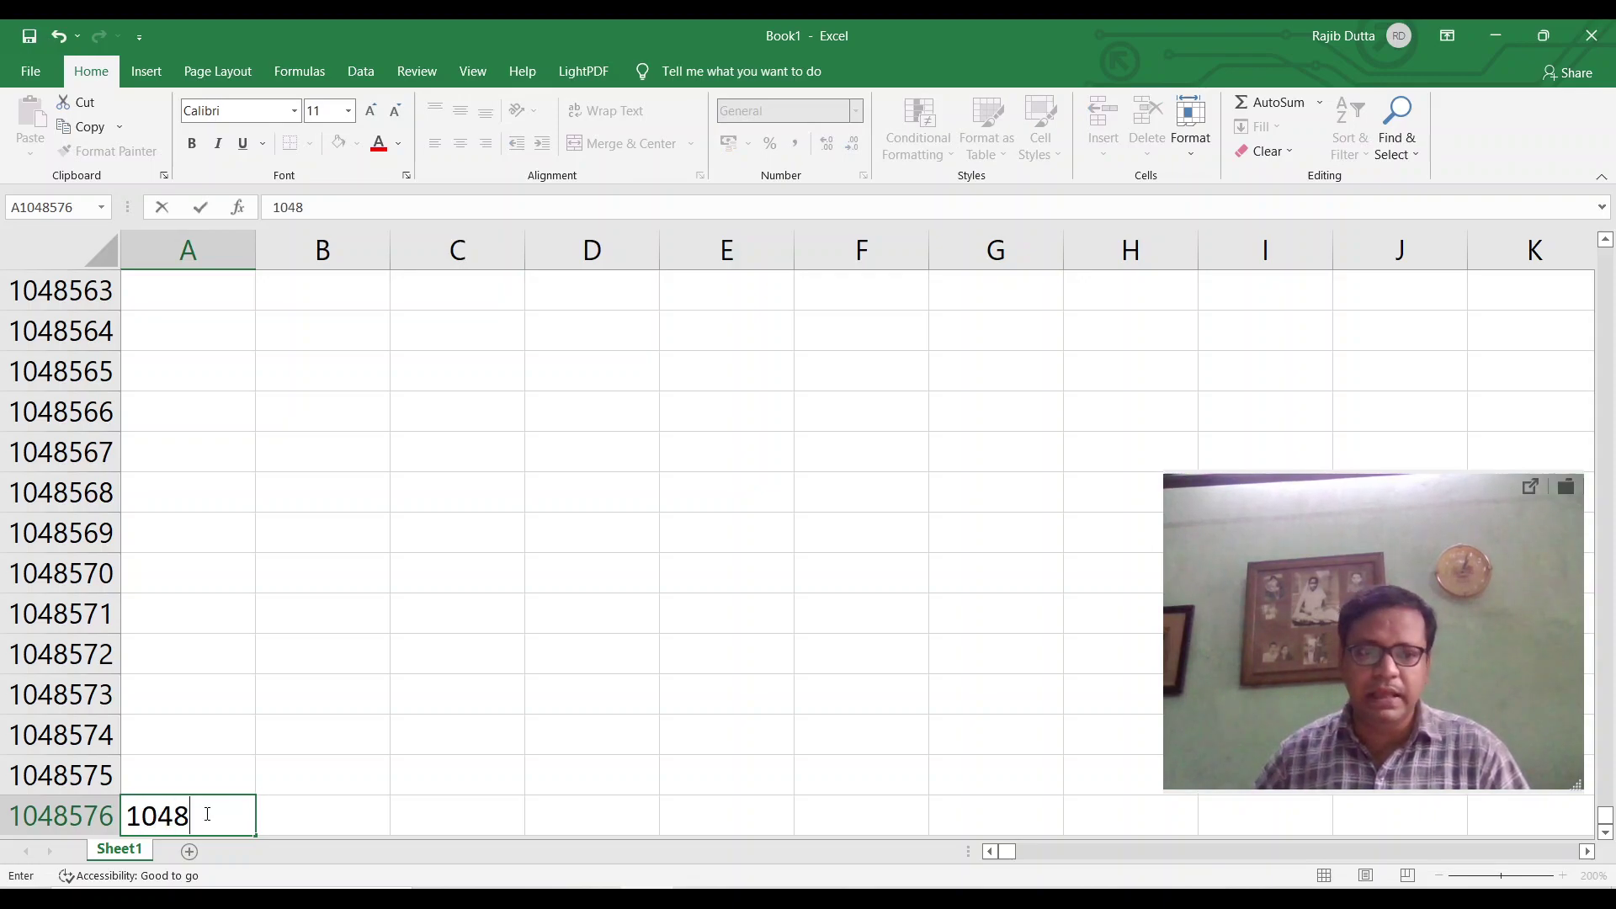